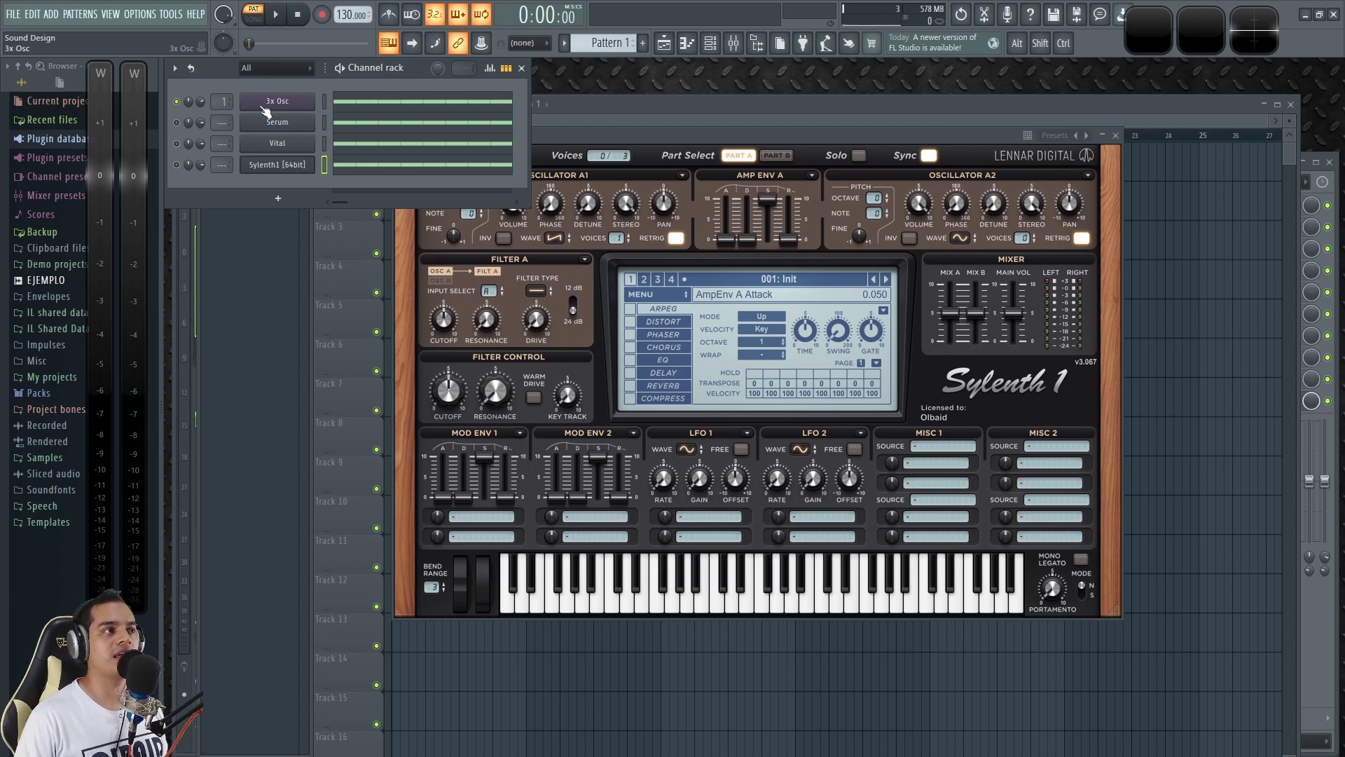
Step: Open the 3x Osc synth from the Channel rack and set its channel volume to 62%
{"action": "left_click", "coordinate": [281, 103]}
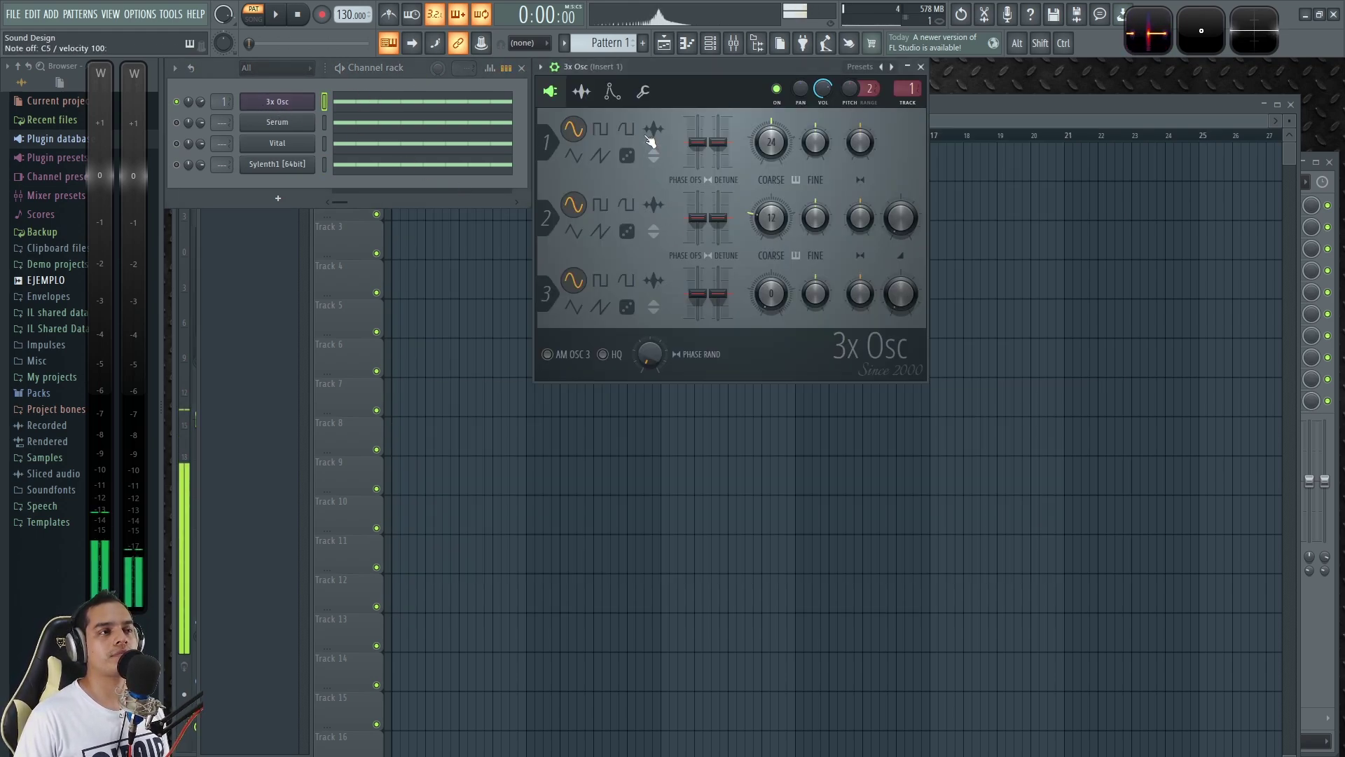
{"action": "left_click_drag", "start_coordinate": [821, 96], "coordinate": [821, 140]}
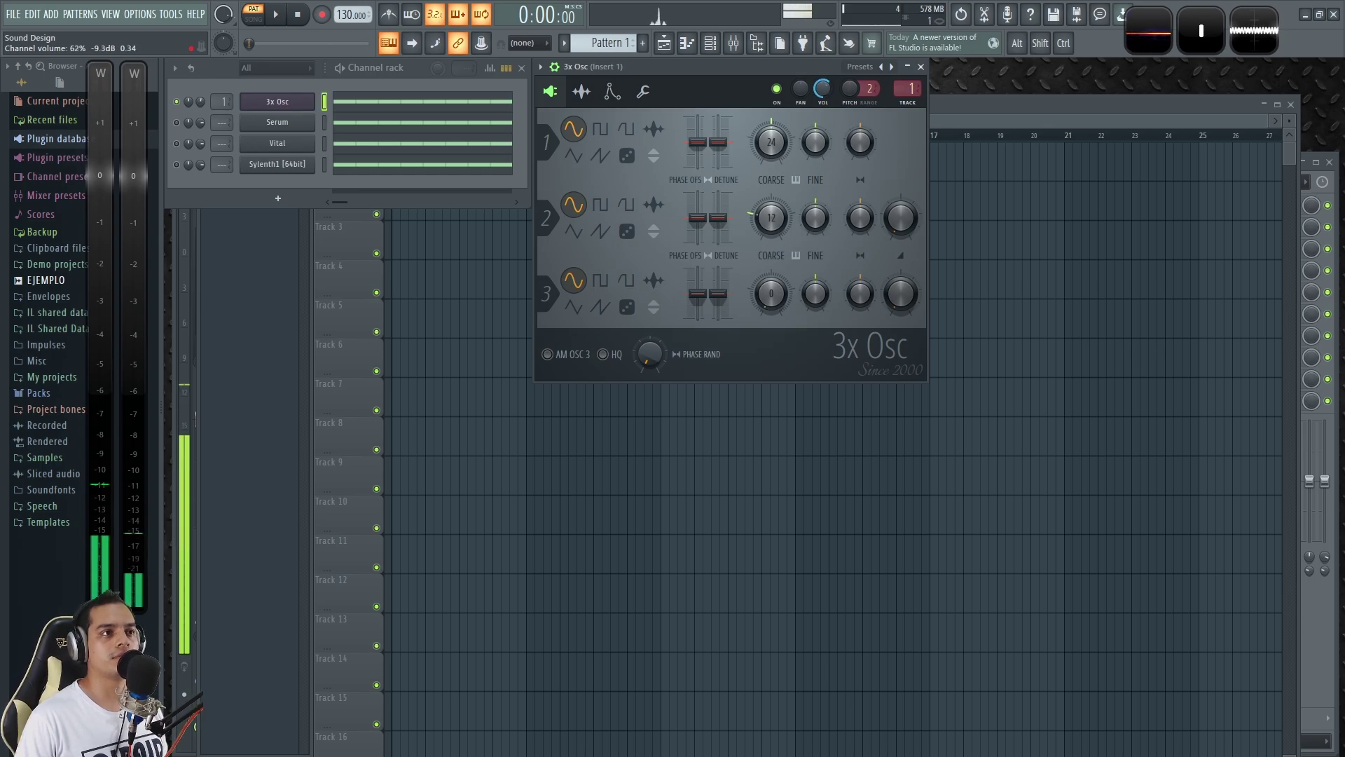
Step: Examine the note velocities of the repeated C4 notes in the 3x Osc piano roll and close it
{"action": "left_click", "coordinate": [346, 103]}
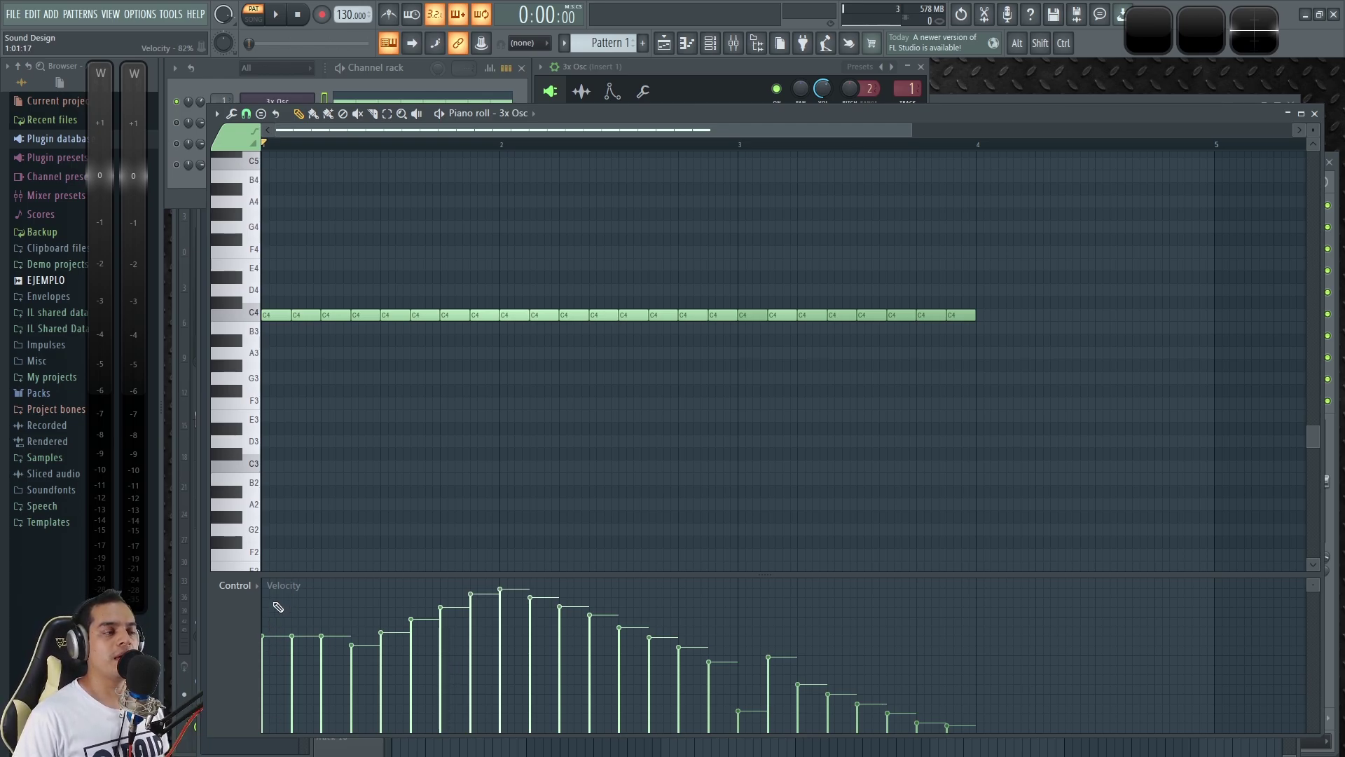
{"action": "left_click", "coordinate": [1315, 113]}
{"action": "mouse_move", "coordinate": [637, 66]}
{"action": "left_mouse_down"}
{"action": "mouse_move", "coordinate": [652, 66]}
{"action": "mouse_move", "coordinate": [639, 66]}
{"action": "left_mouse_up"}
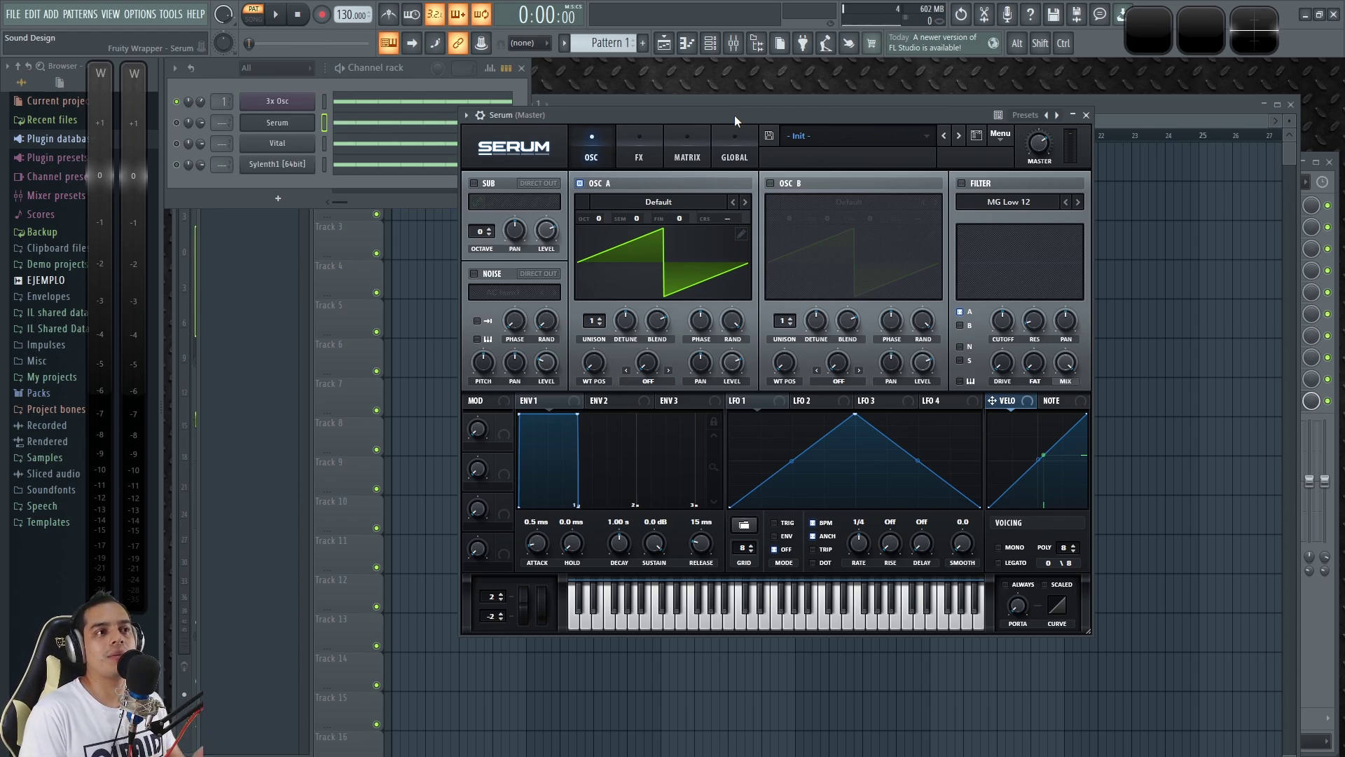
Step: Reposition the Serum window and enlarge it
{"action": "left_click_drag", "start_coordinate": [735, 115], "coordinate": [707, 143]}
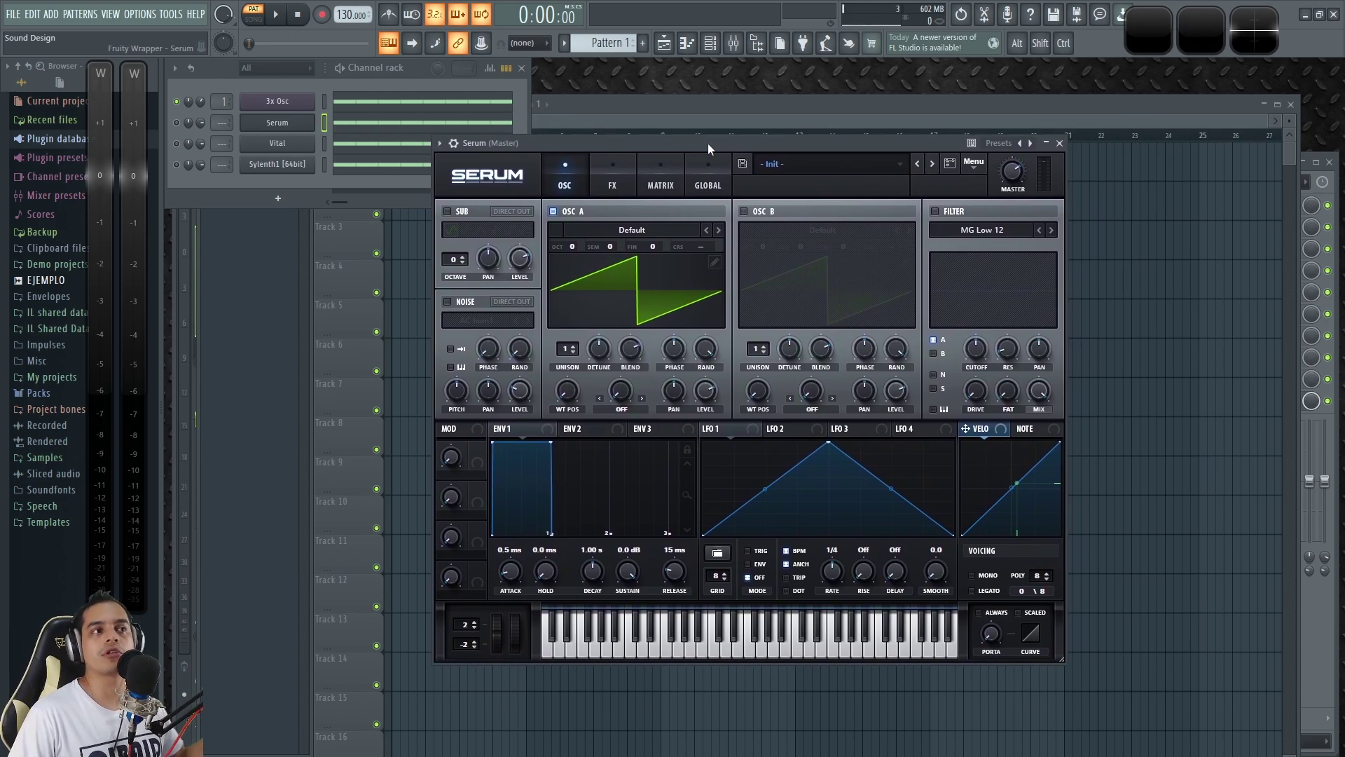
{"action": "left_click_drag", "start_coordinate": [707, 142], "coordinate": [691, 128]}
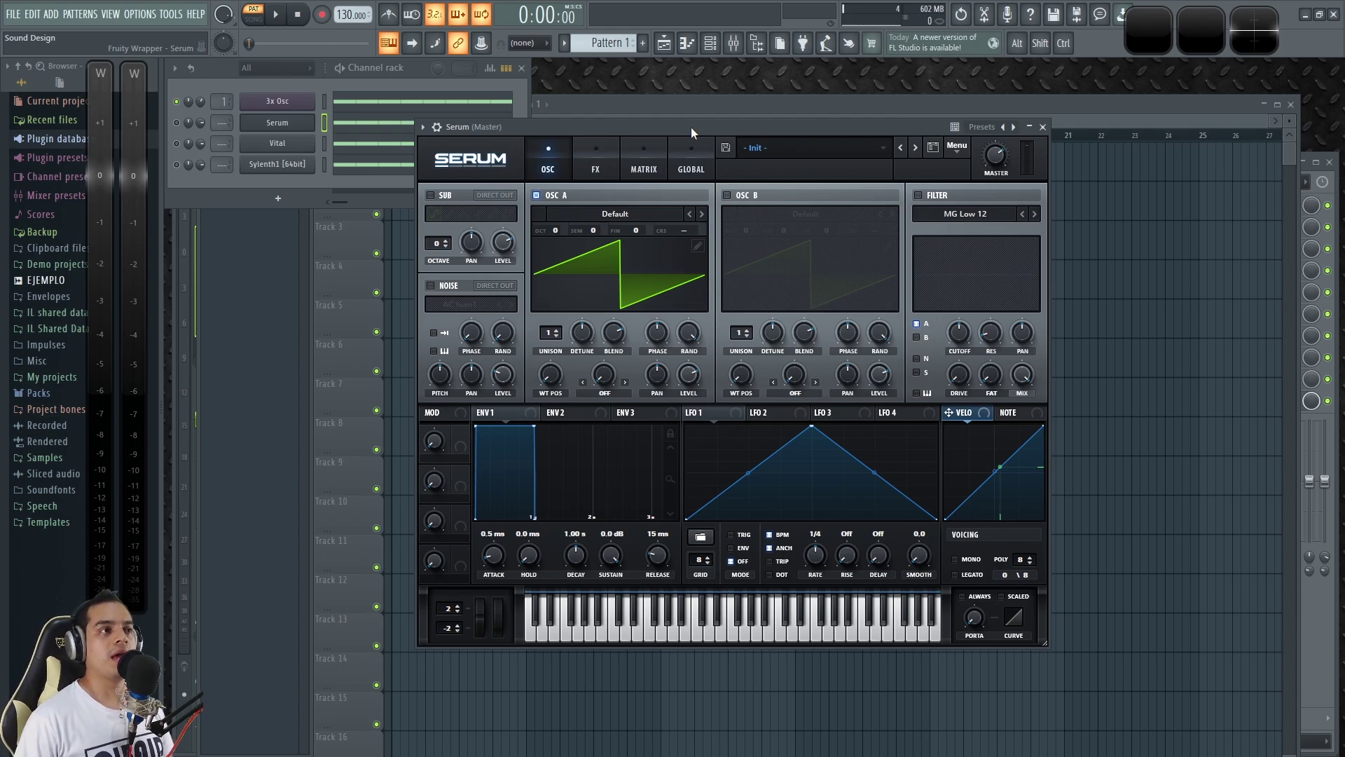
{"action": "left_click_drag", "start_coordinate": [532, 126], "coordinate": [509, 84]}
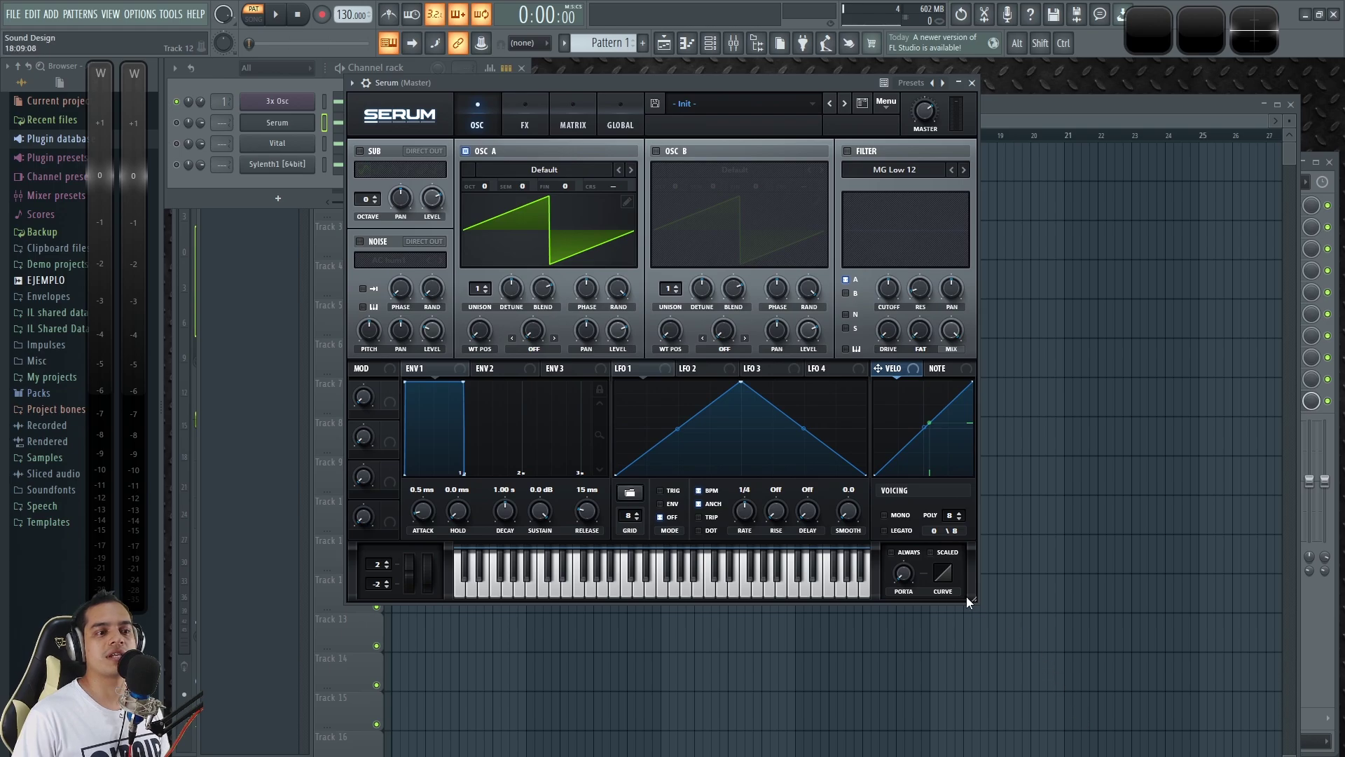
{"action": "left_click_drag", "start_coordinate": [974, 599], "coordinate": [1112, 709]}
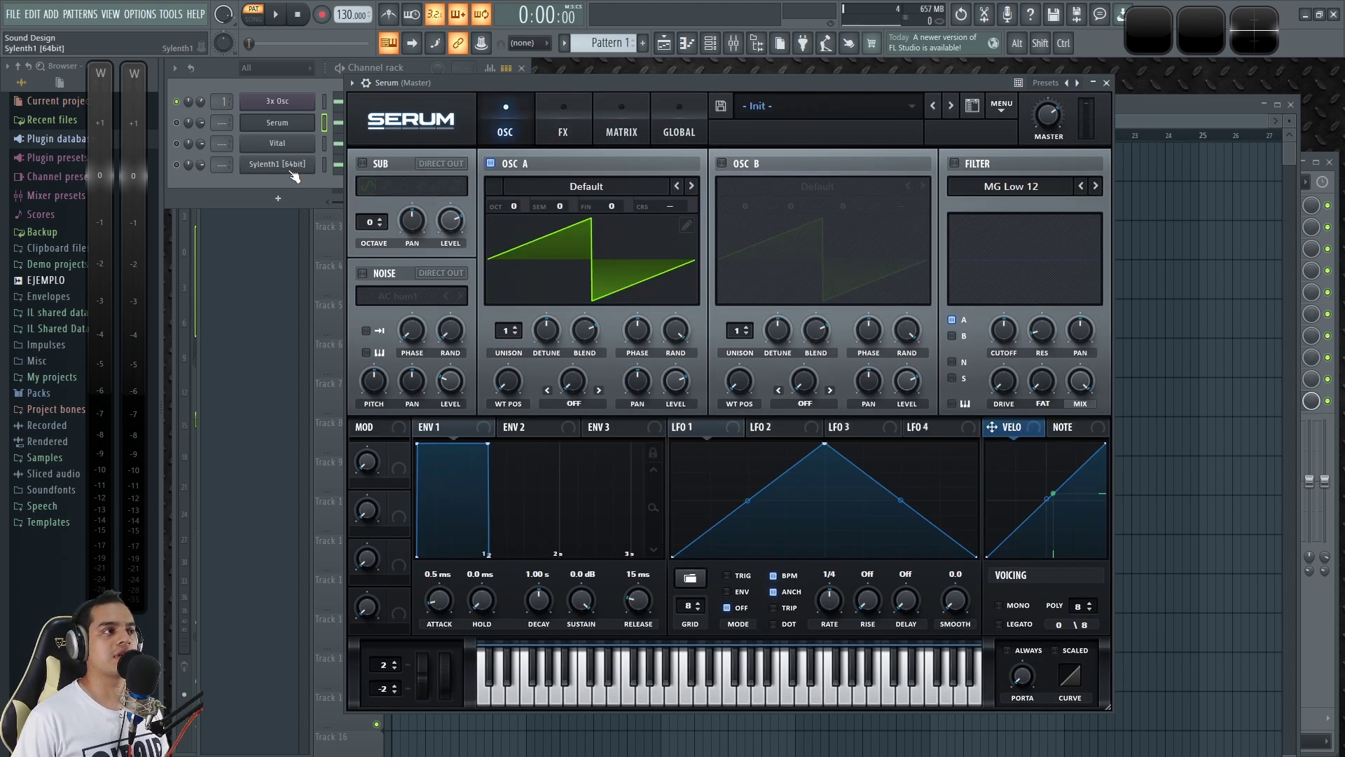
Step: Open the Vital synth and reposition its window within the workspace
{"action": "left_click", "coordinate": [268, 142]}
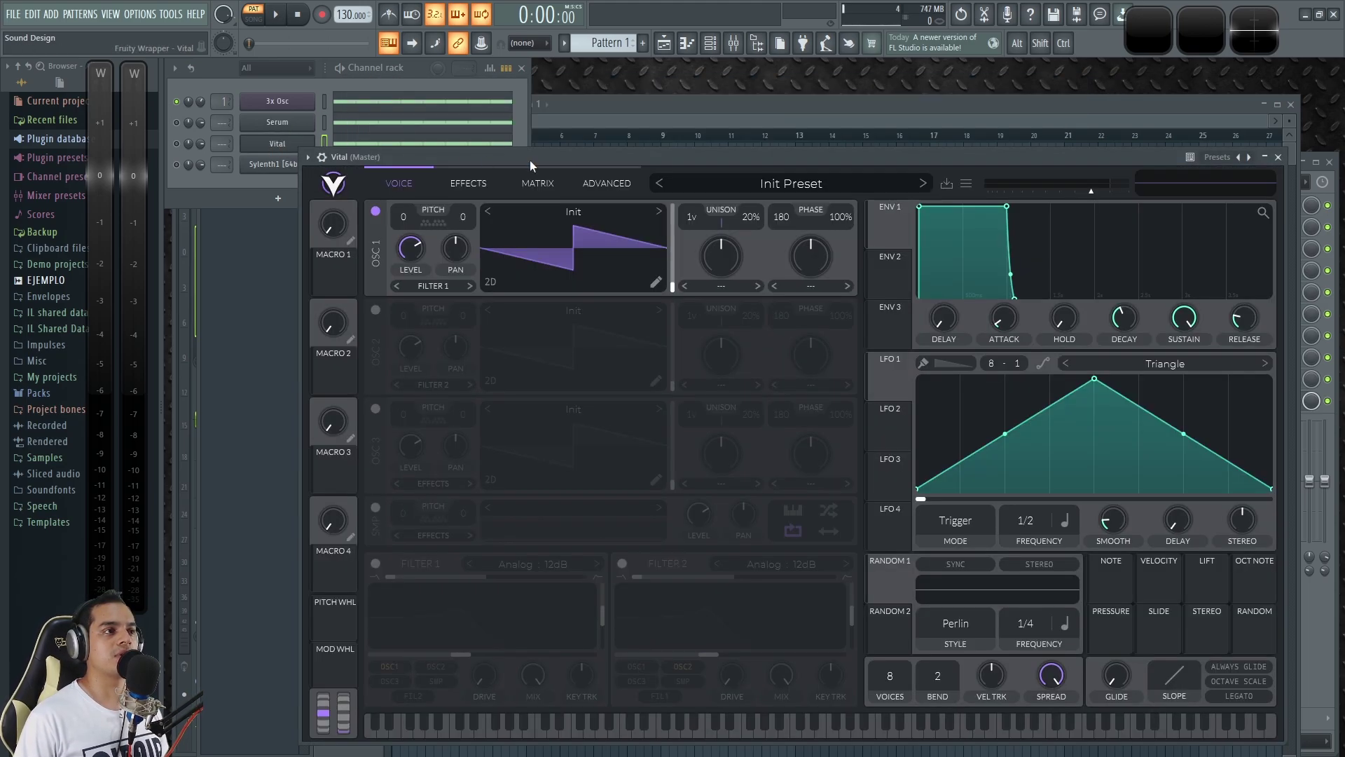
{"action": "left_click_drag", "start_coordinate": [530, 160], "coordinate": [485, 71]}
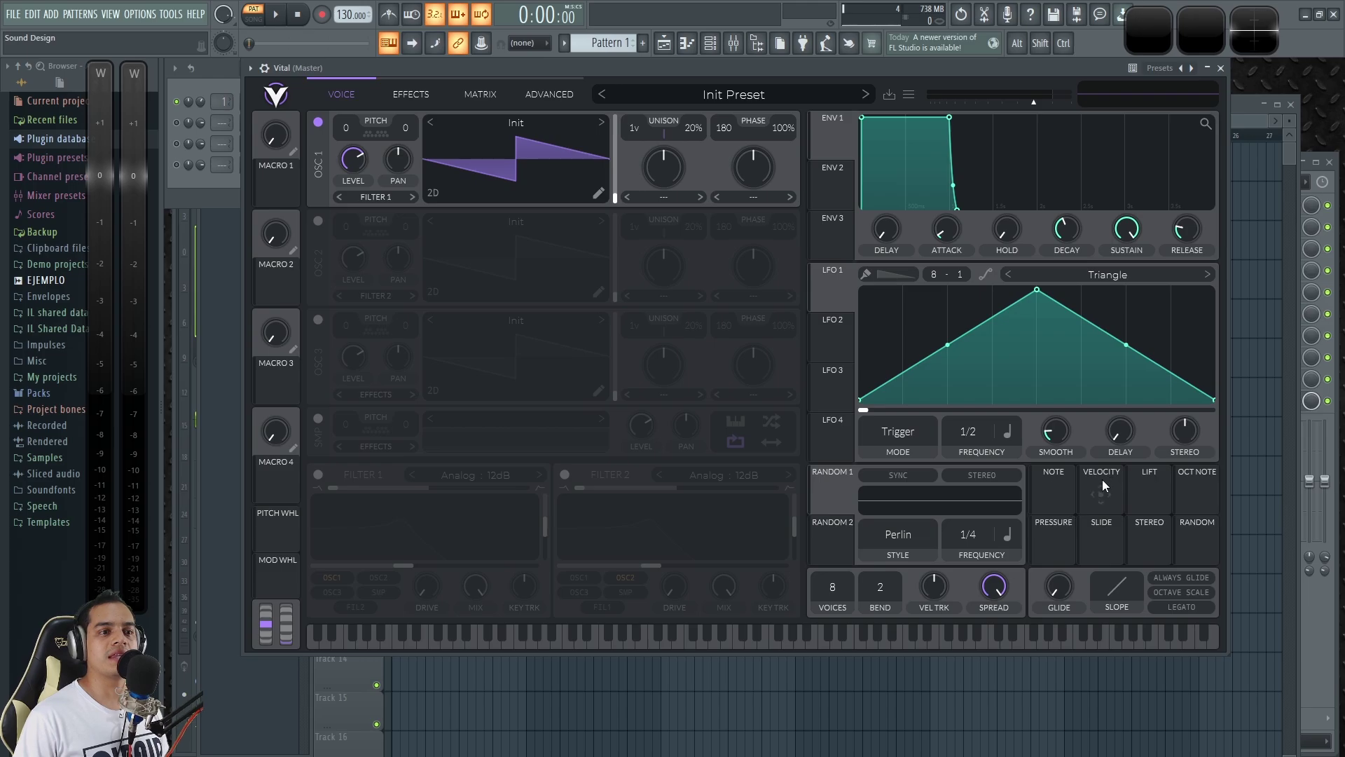
{"action": "left_click_drag", "start_coordinate": [545, 66], "coordinate": [506, 92]}
Step: Open Sylenth1 and enlarge its window
{"action": "left_click", "coordinate": [273, 167]}
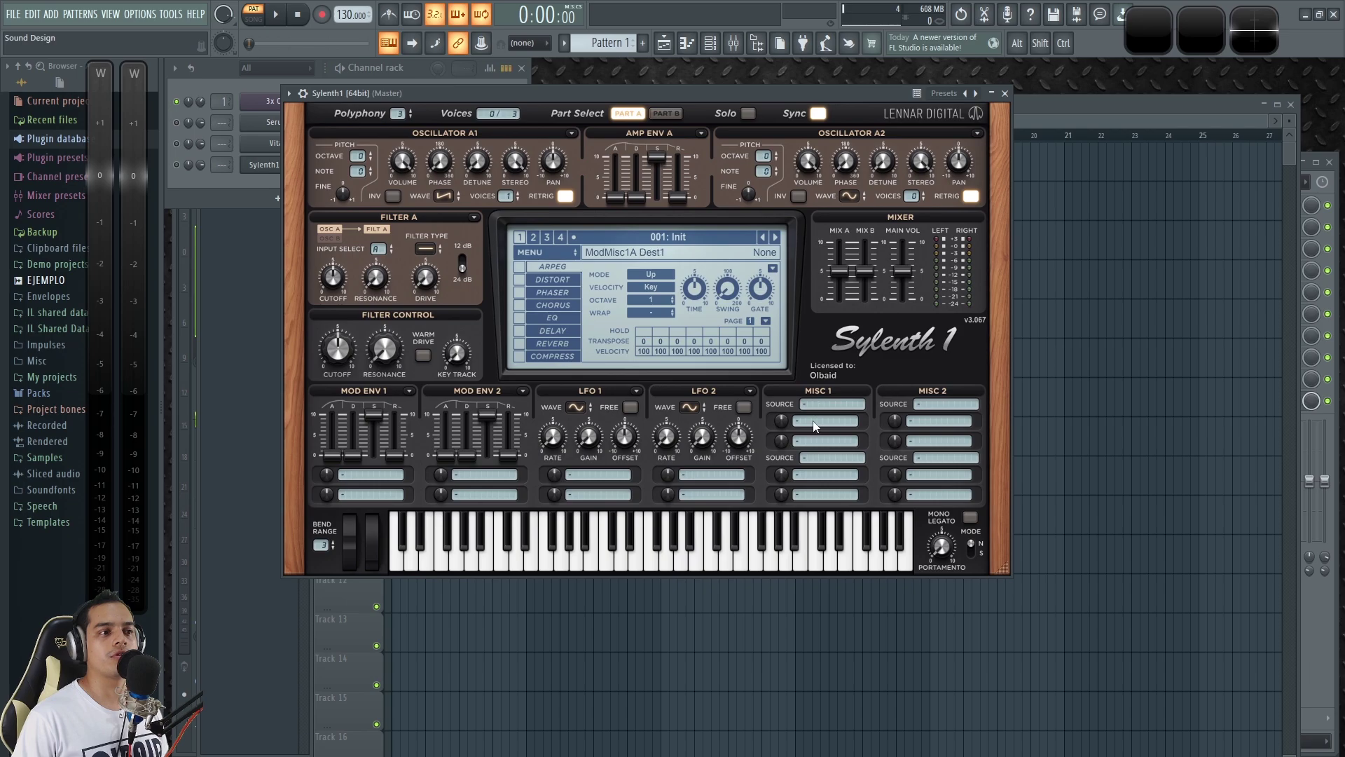
{"action": "left_click_drag", "start_coordinate": [1001, 573], "coordinate": [1177, 683]}
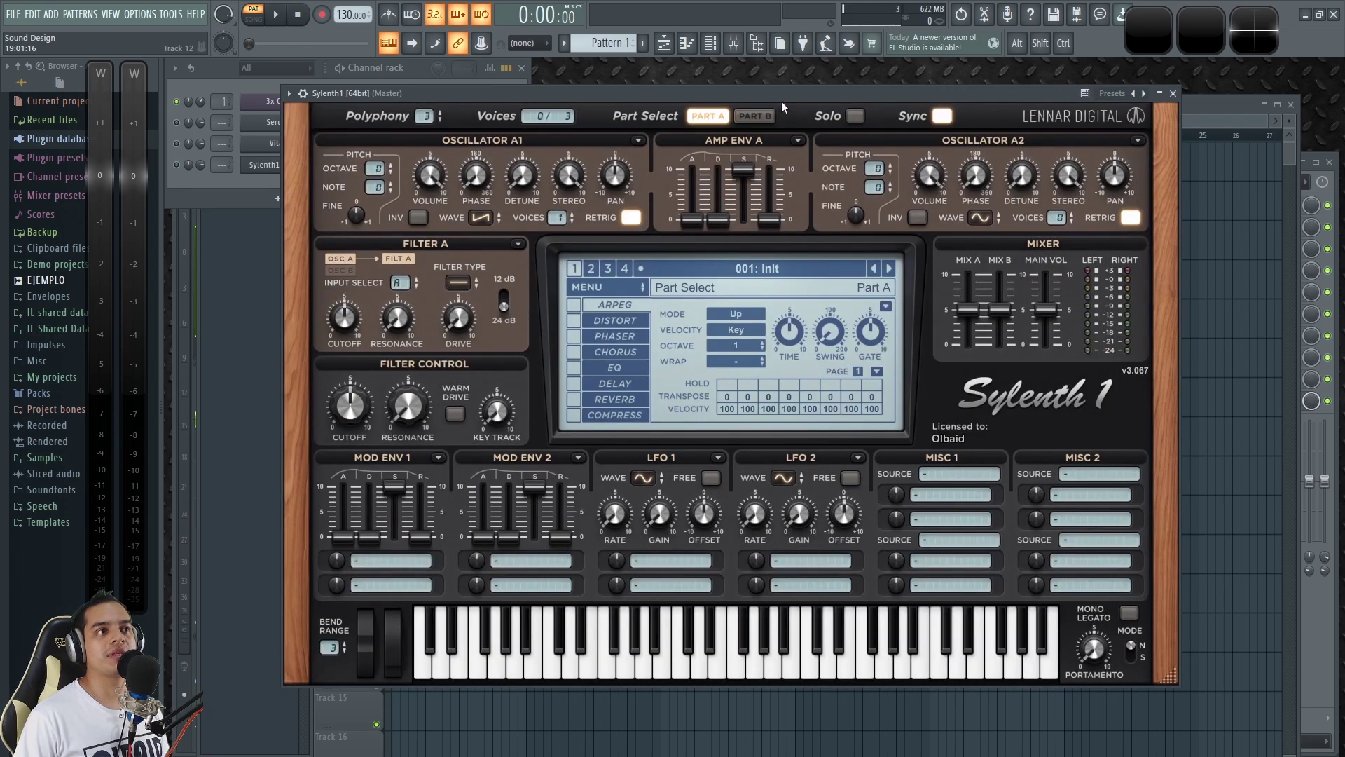
Step: Open Serum with only its channel active and play the pattern to hear its response to note velocity
{"action": "left_click", "coordinate": [269, 122]}
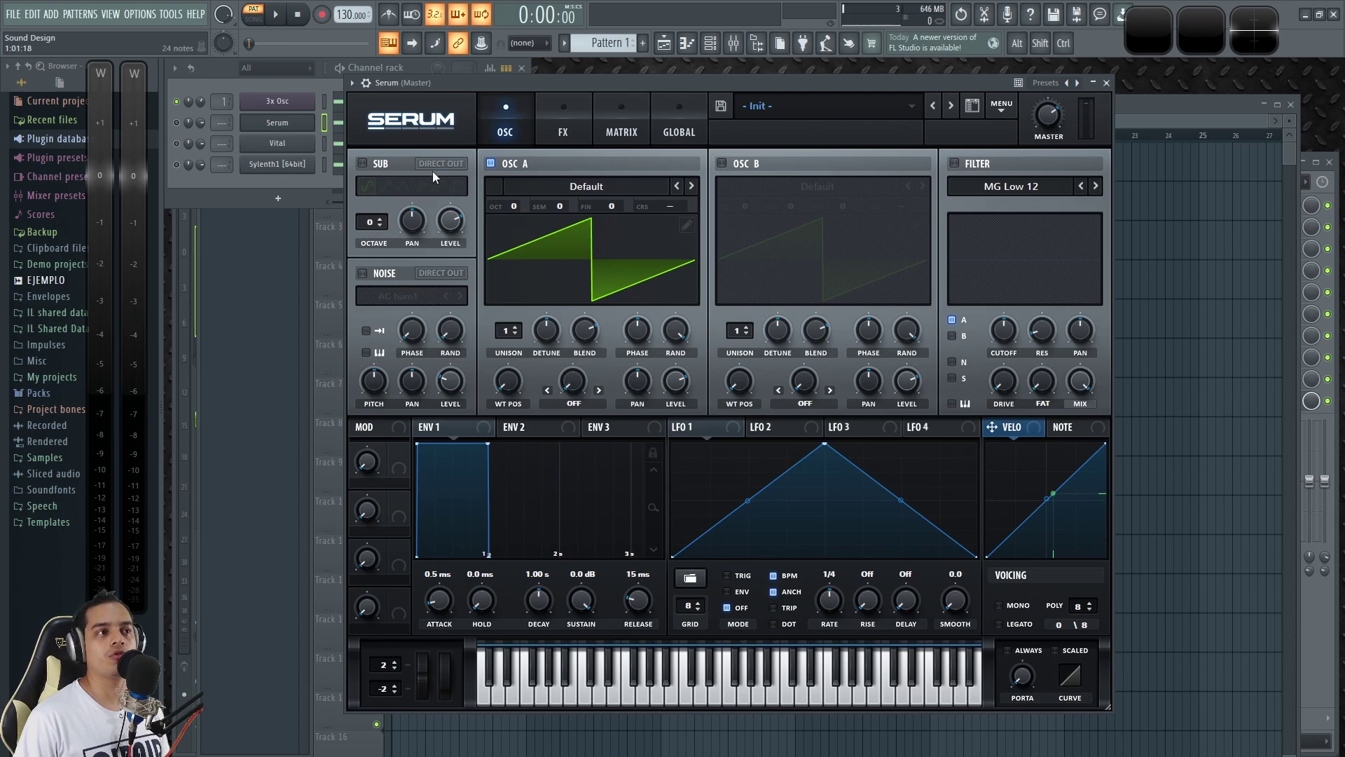
{"action": "left_click", "coordinate": [330, 126]}
{"action": "left_click_drag", "start_coordinate": [673, 84], "coordinate": [690, 86]}
{"action": "key", "text": "space"}
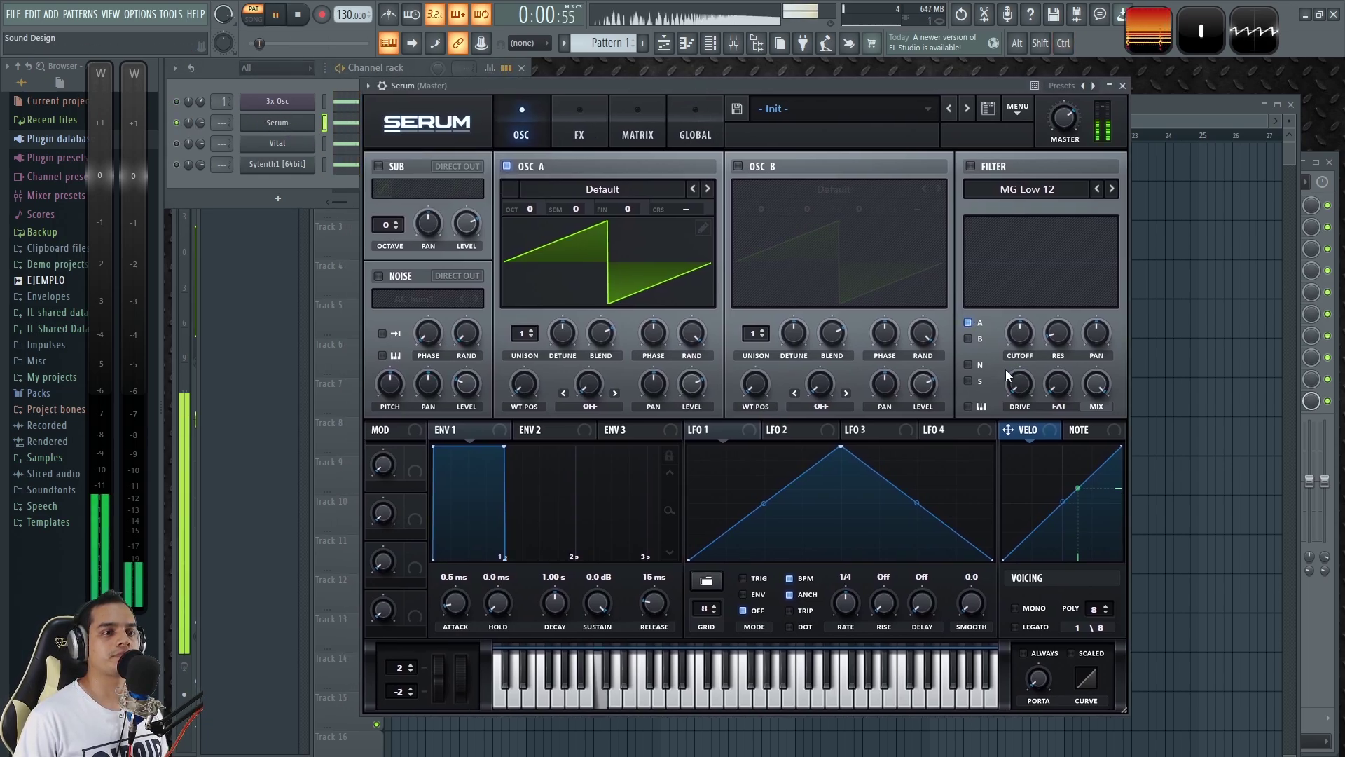
{"action": "key", "text": "space"}
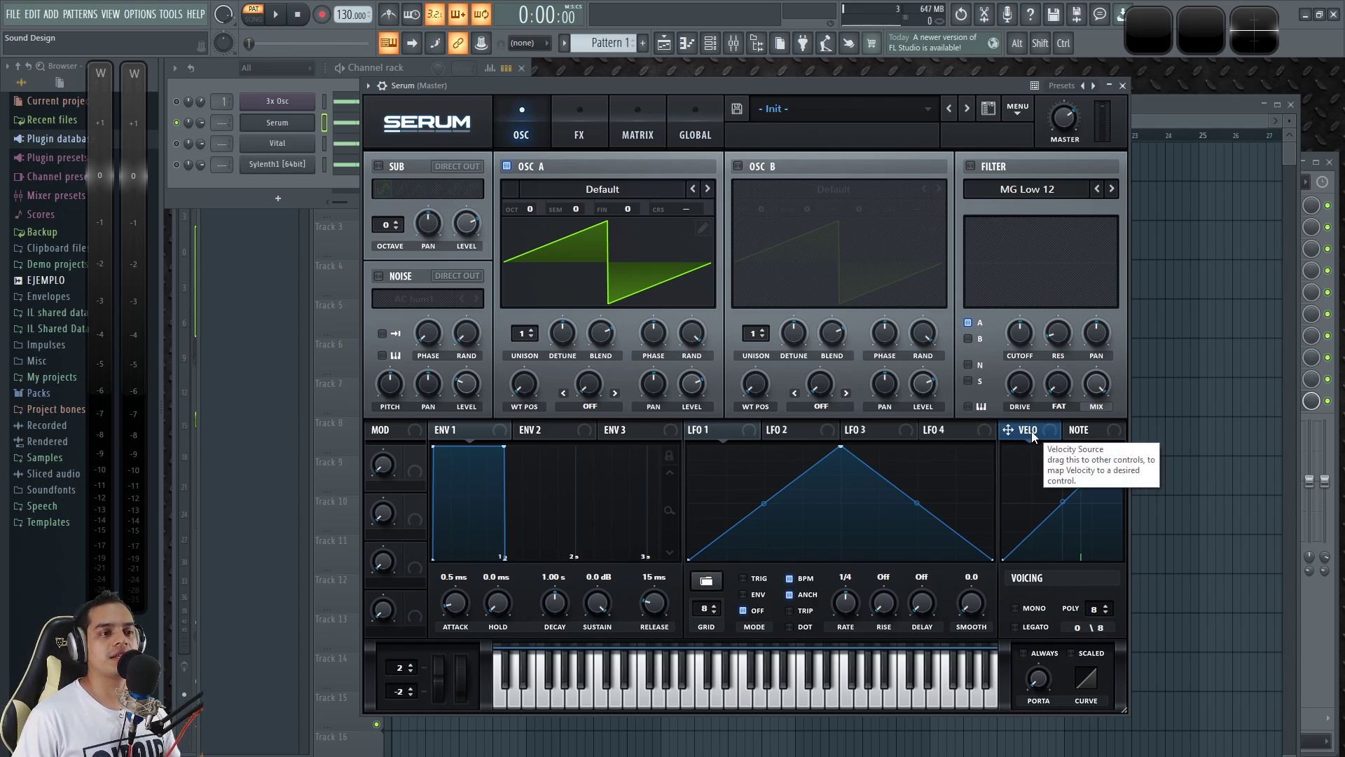
Step: Assign Velocity to OSC A's Level and play the pattern while viewing the note velocities in Serum's piano roll
{"action": "left_click_drag", "start_coordinate": [691, 384], "coordinate": [696, 391]}
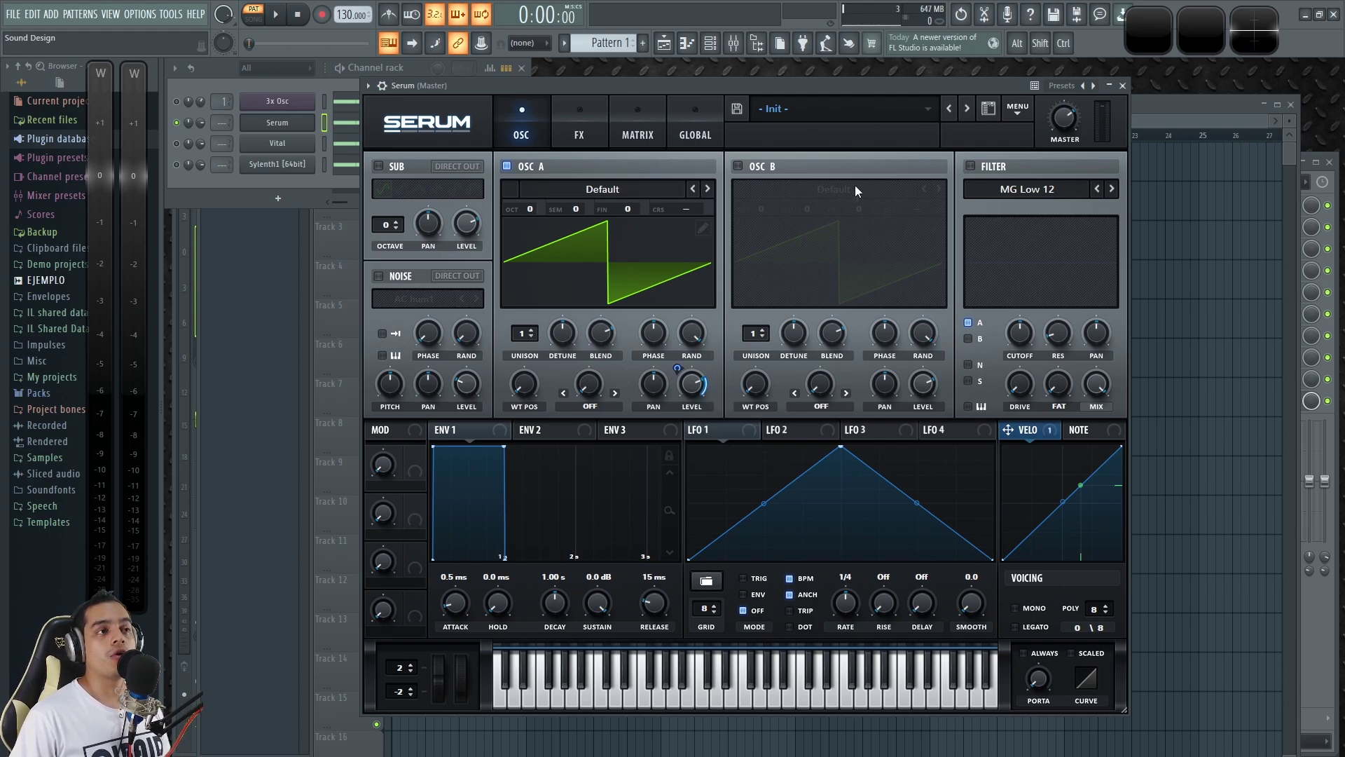
{"action": "left_click_drag", "start_coordinate": [787, 94], "coordinate": [816, 92]}
{"action": "left_click", "coordinate": [414, 66]}
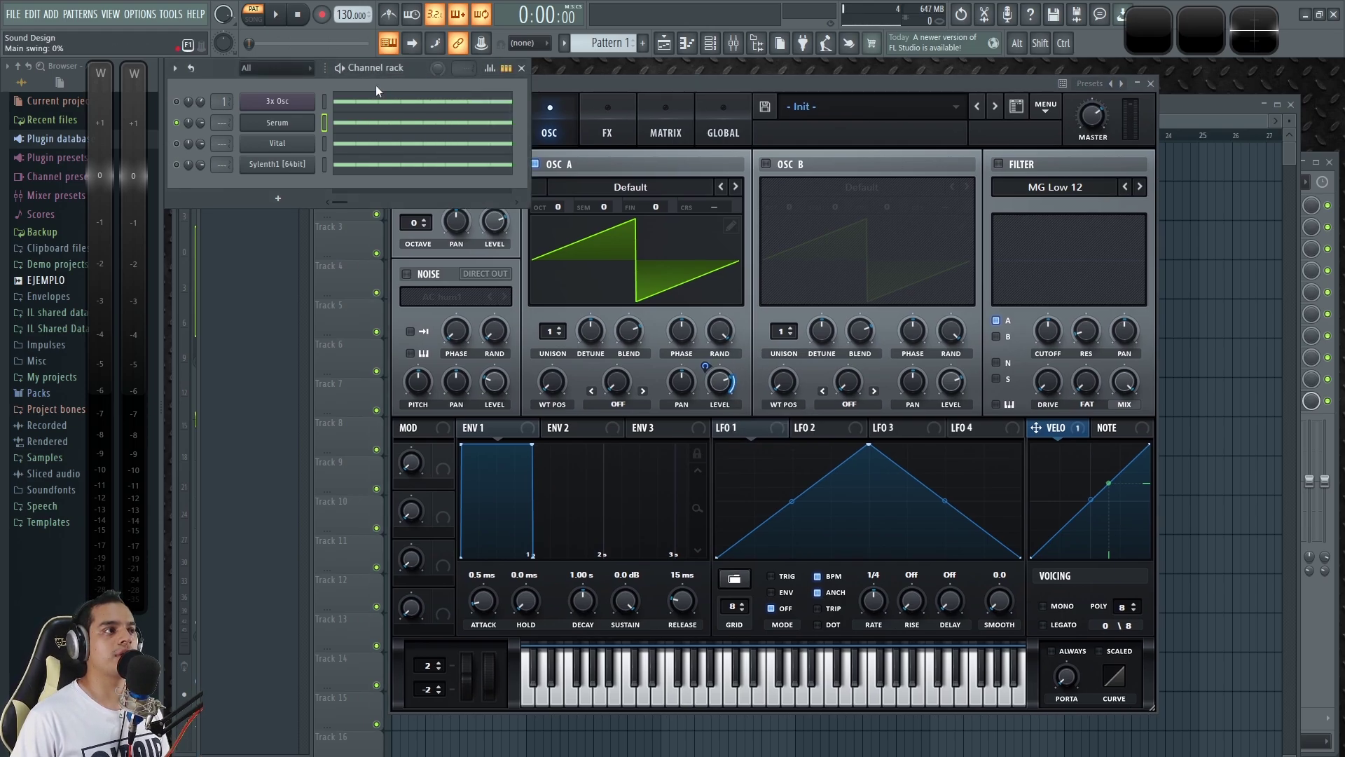
{"action": "key", "text": "space"}
{"action": "left_click", "coordinate": [368, 128]}
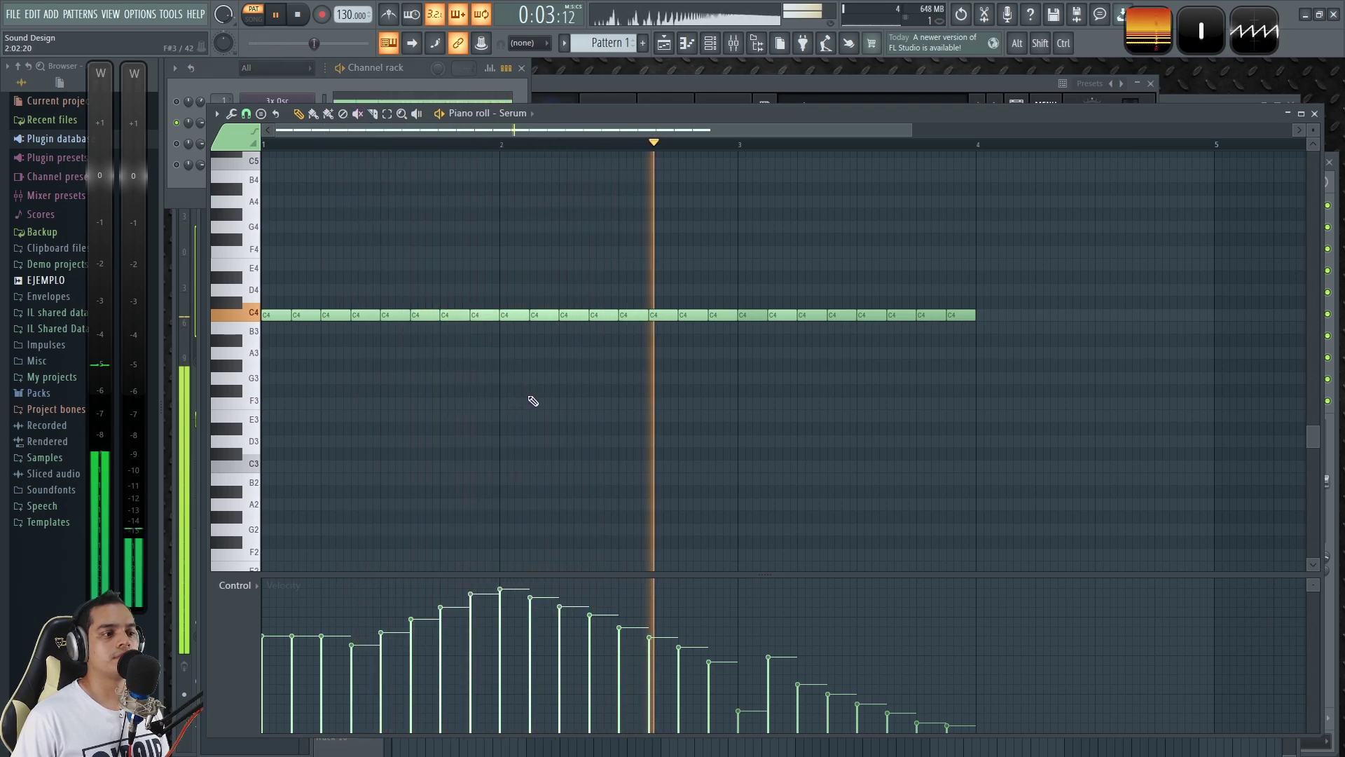
{"action": "key", "text": "space"}
{"action": "left_click", "coordinate": [1314, 113]}
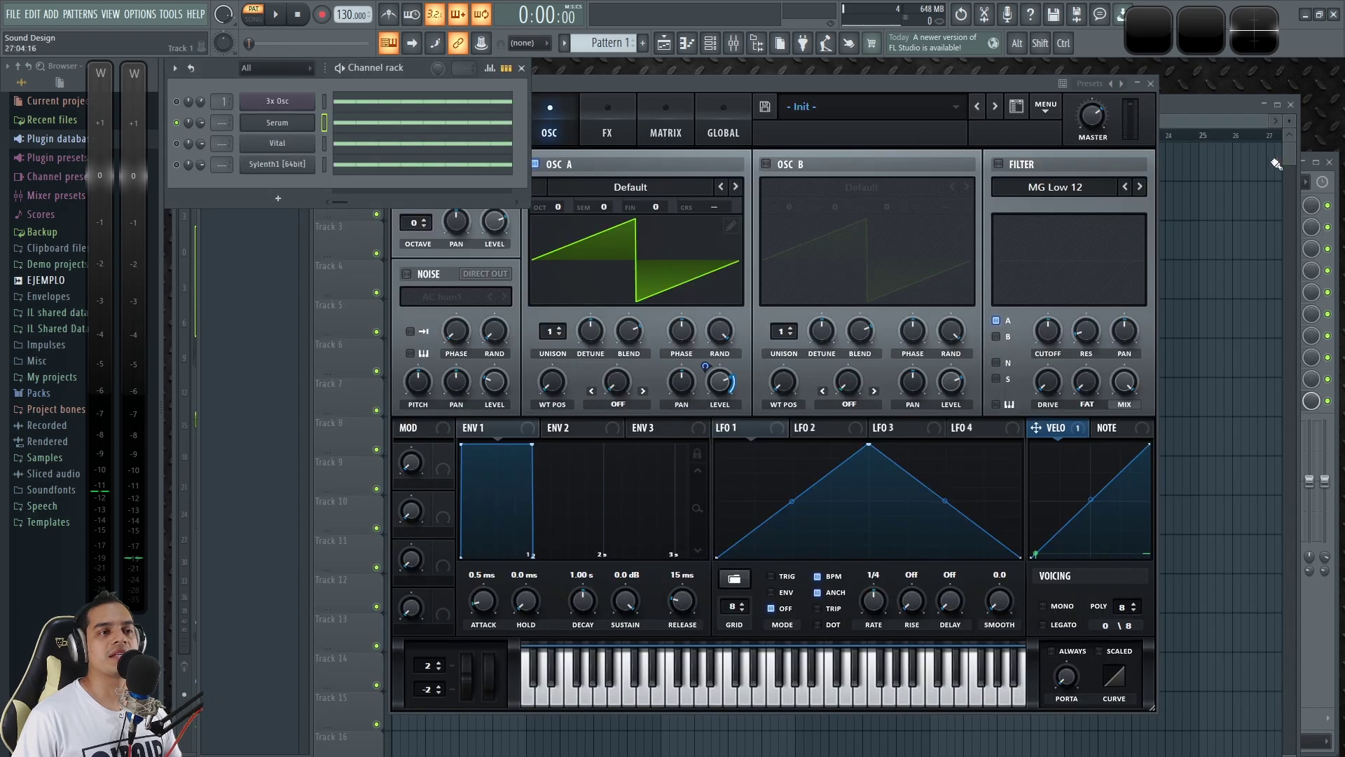
Step: Set OSC A's Level to 0% and raise its velocity modulation amount to 74
{"action": "mouse_move", "coordinate": [721, 386]}
{"action": "left_click_drag", "start_coordinate": [721, 387], "coordinate": [740, 555]}
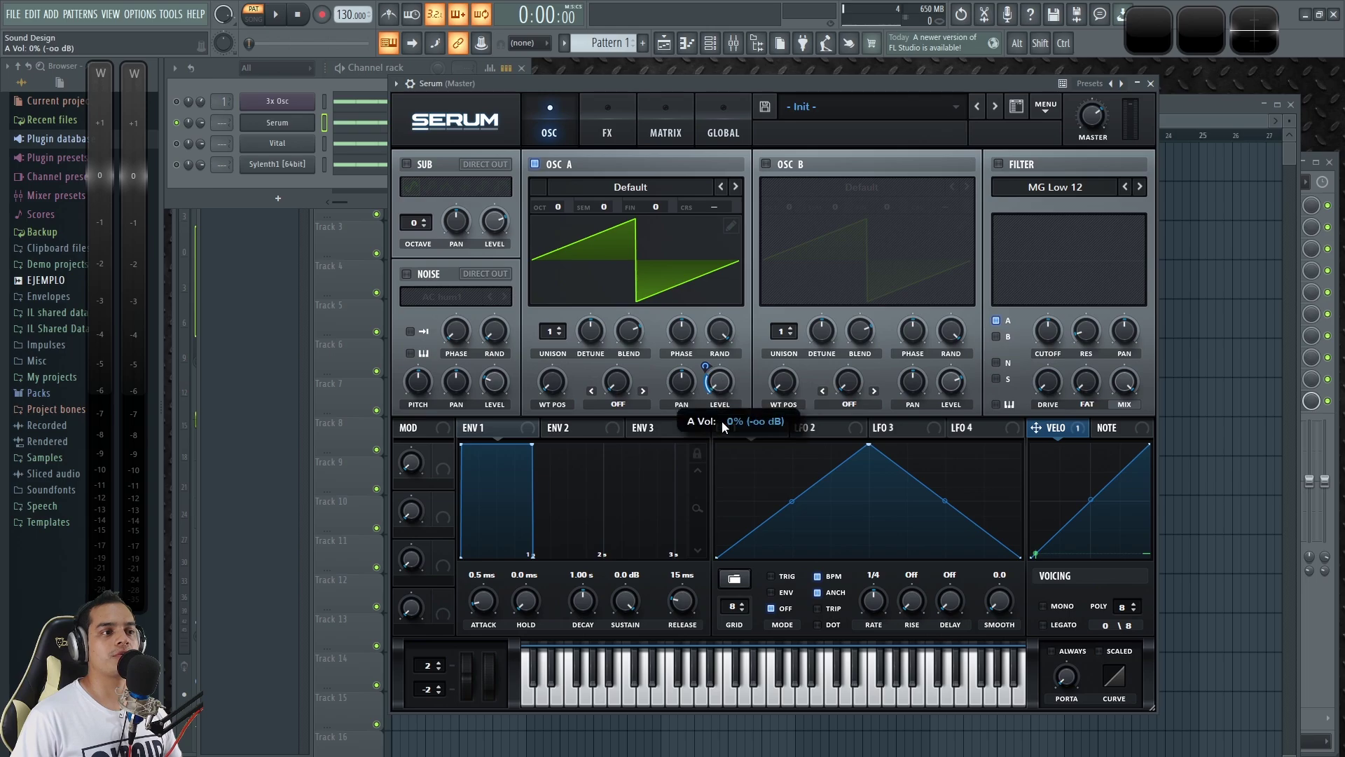
{"action": "left_click_drag", "start_coordinate": [706, 372], "coordinate": [716, 340]}
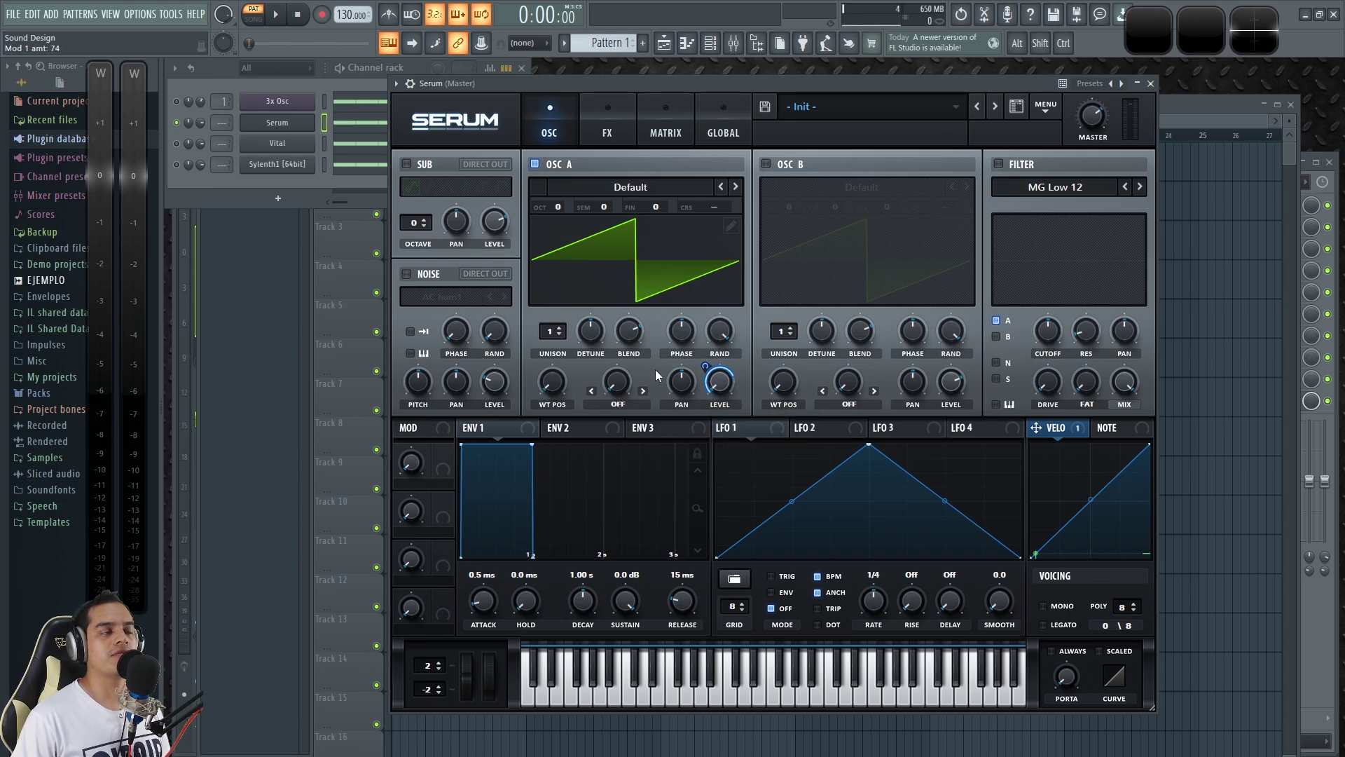
Step: Play the pattern with Serum's piano roll open to check how the sound follows the note velocities
{"action": "key", "text": "space"}
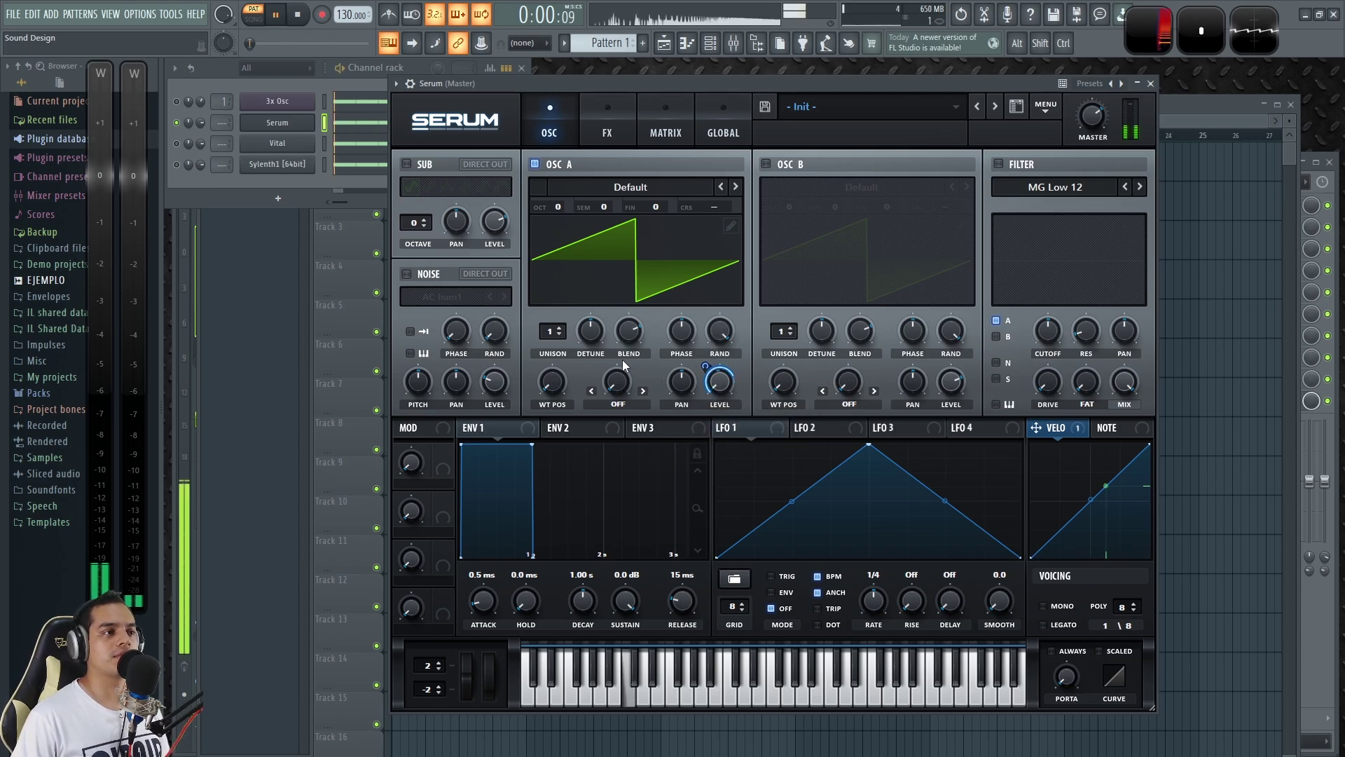
{"action": "left_click", "coordinate": [417, 66]}
{"action": "left_click", "coordinate": [373, 123]}
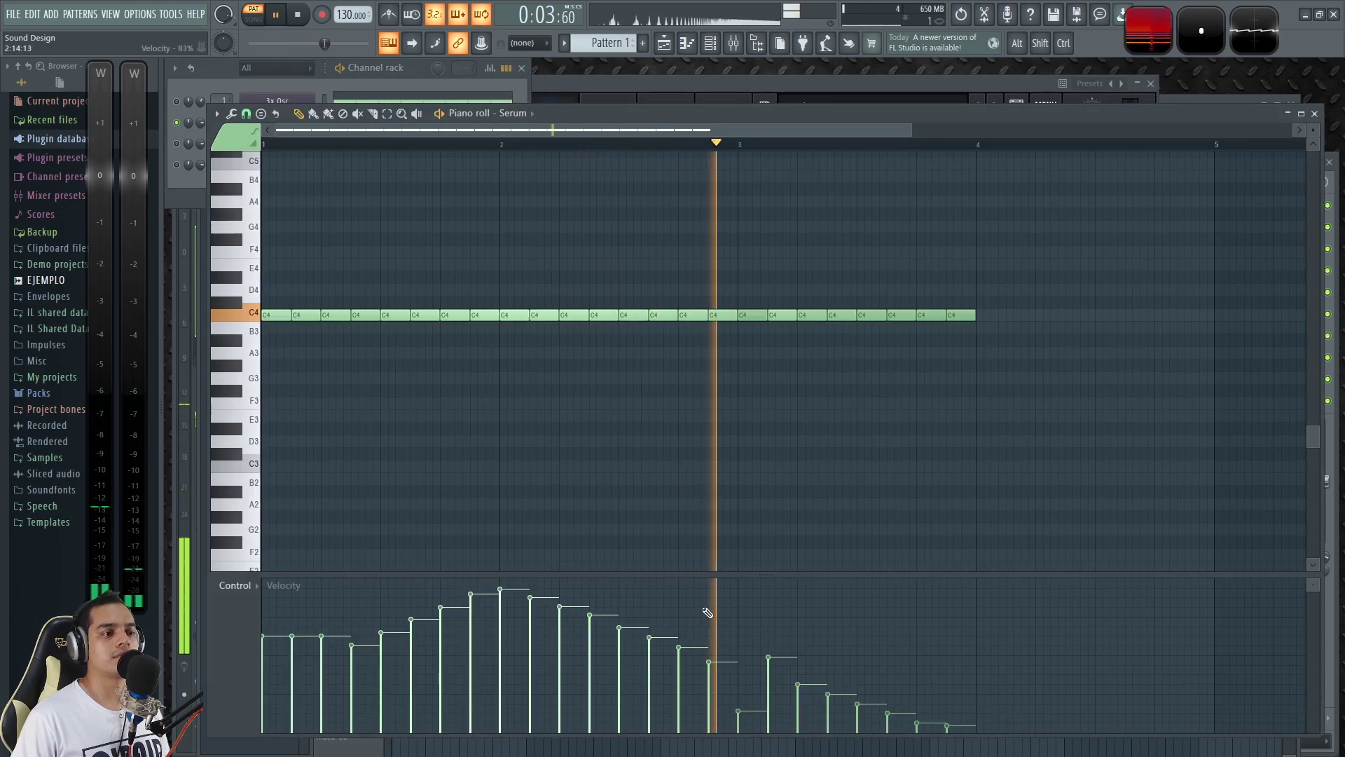
{"action": "key", "text": "space"}
{"action": "key", "text": "F7"}
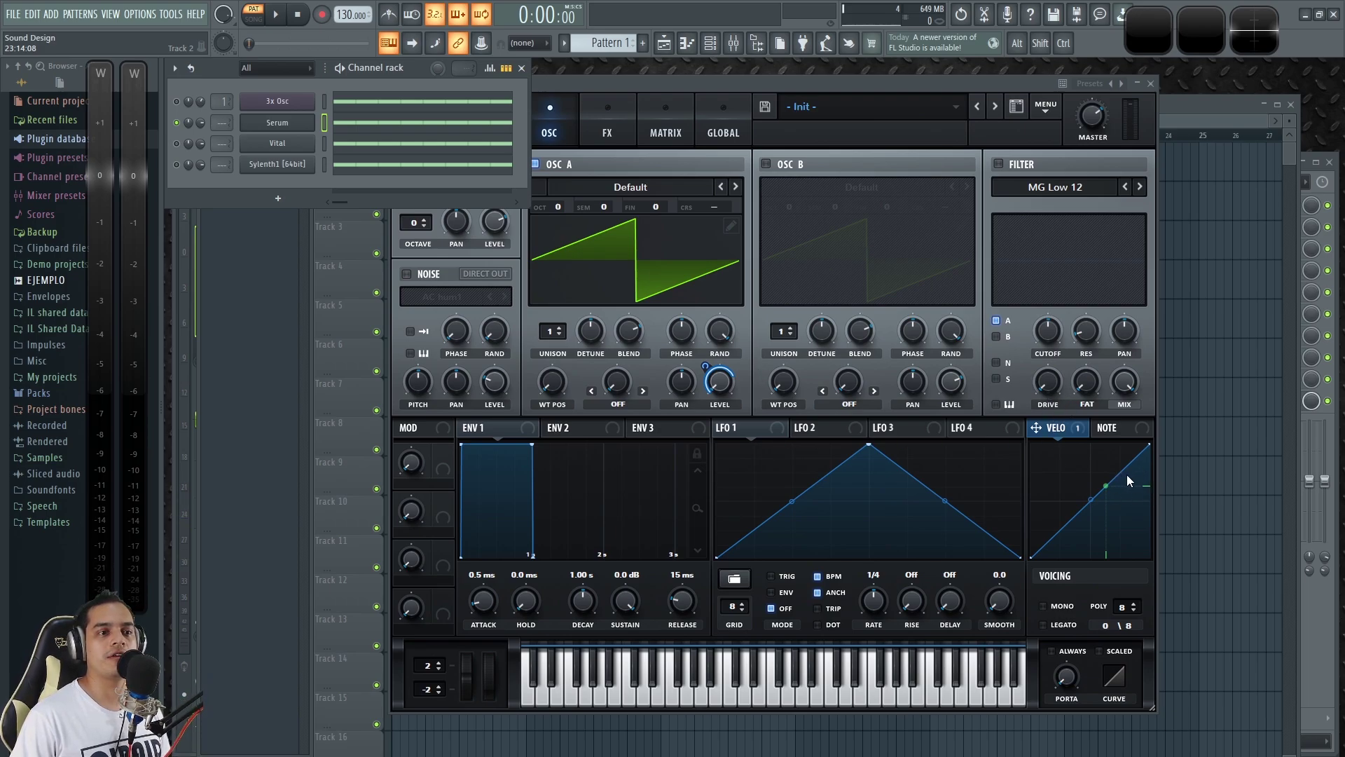
{"action": "mouse_move", "coordinate": [742, 387]}
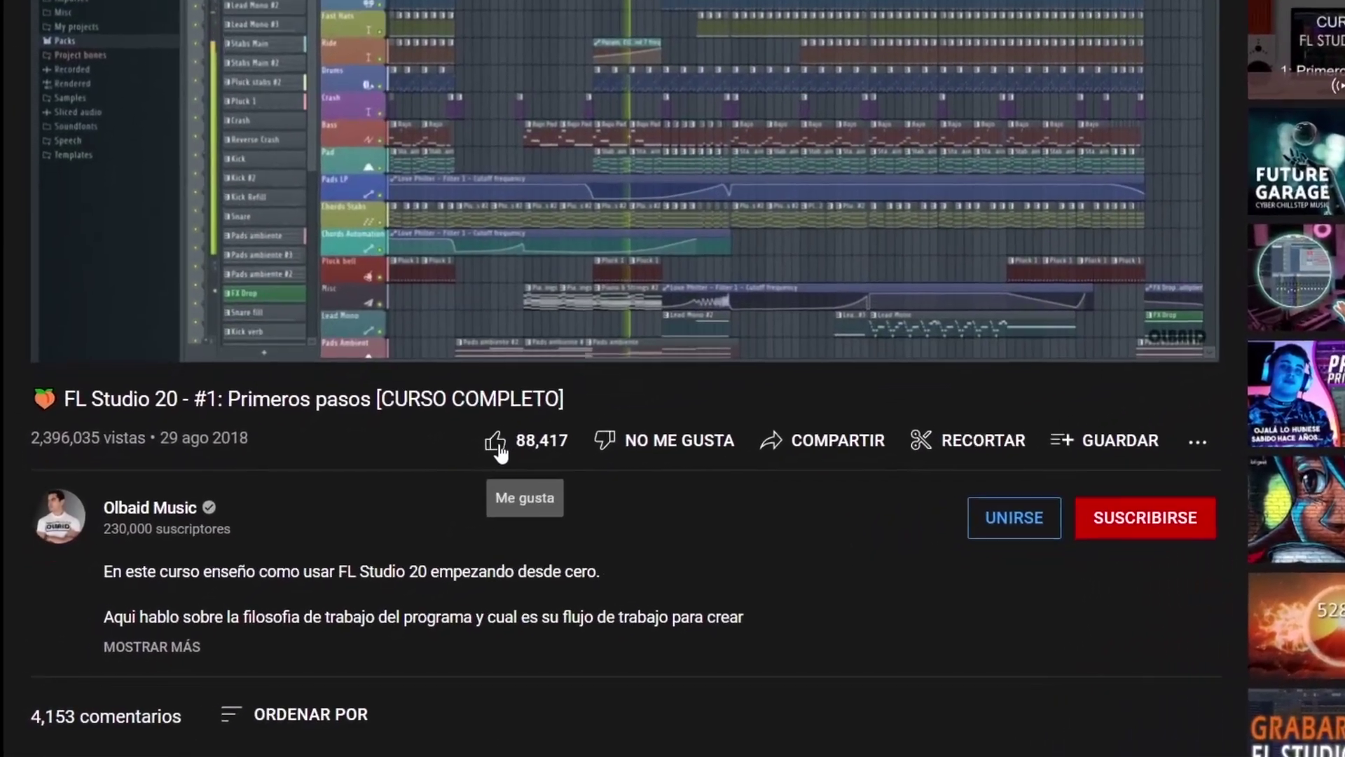
Step: Like the FL Studio 20 course video on YouTube and subscribe to its channel with all notifications enabled
{"action": "left_click", "coordinate": [378, 505]}
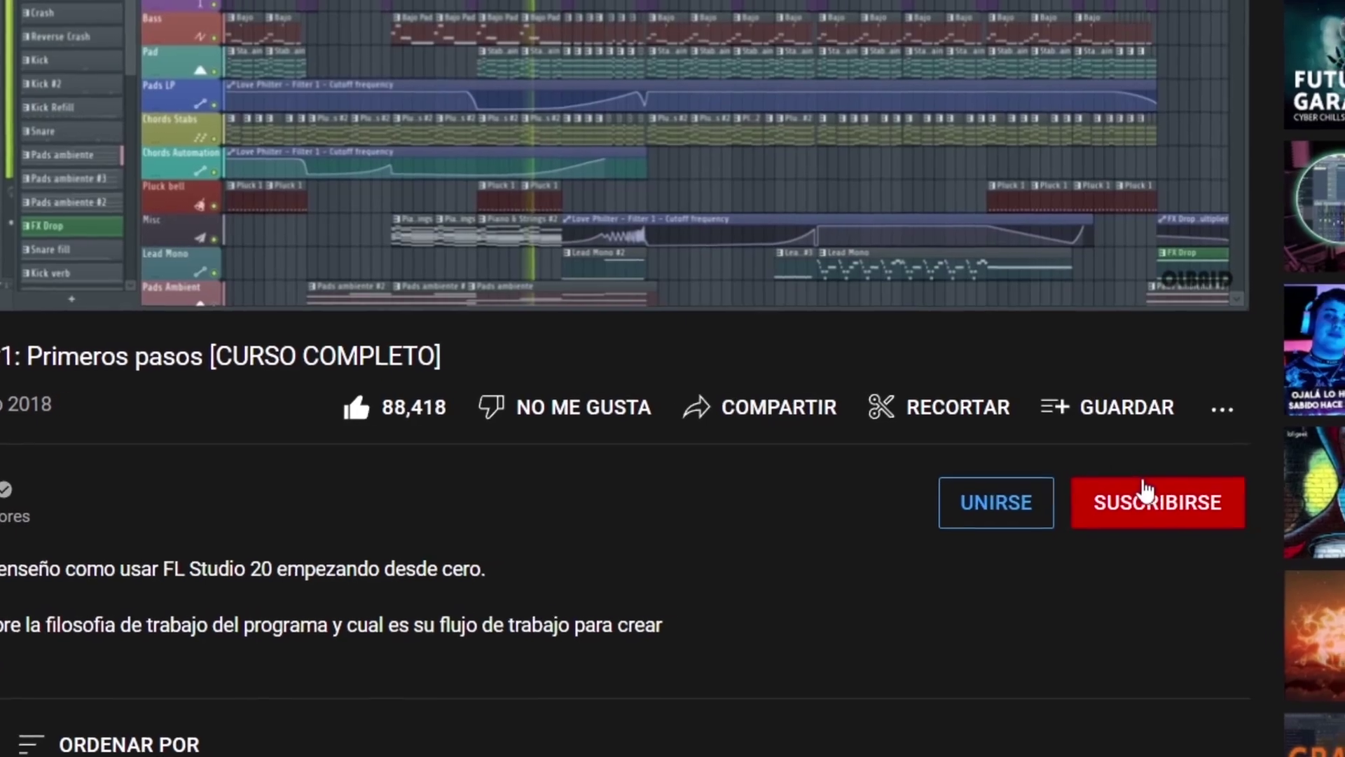
{"action": "left_click", "coordinate": [1184, 491]}
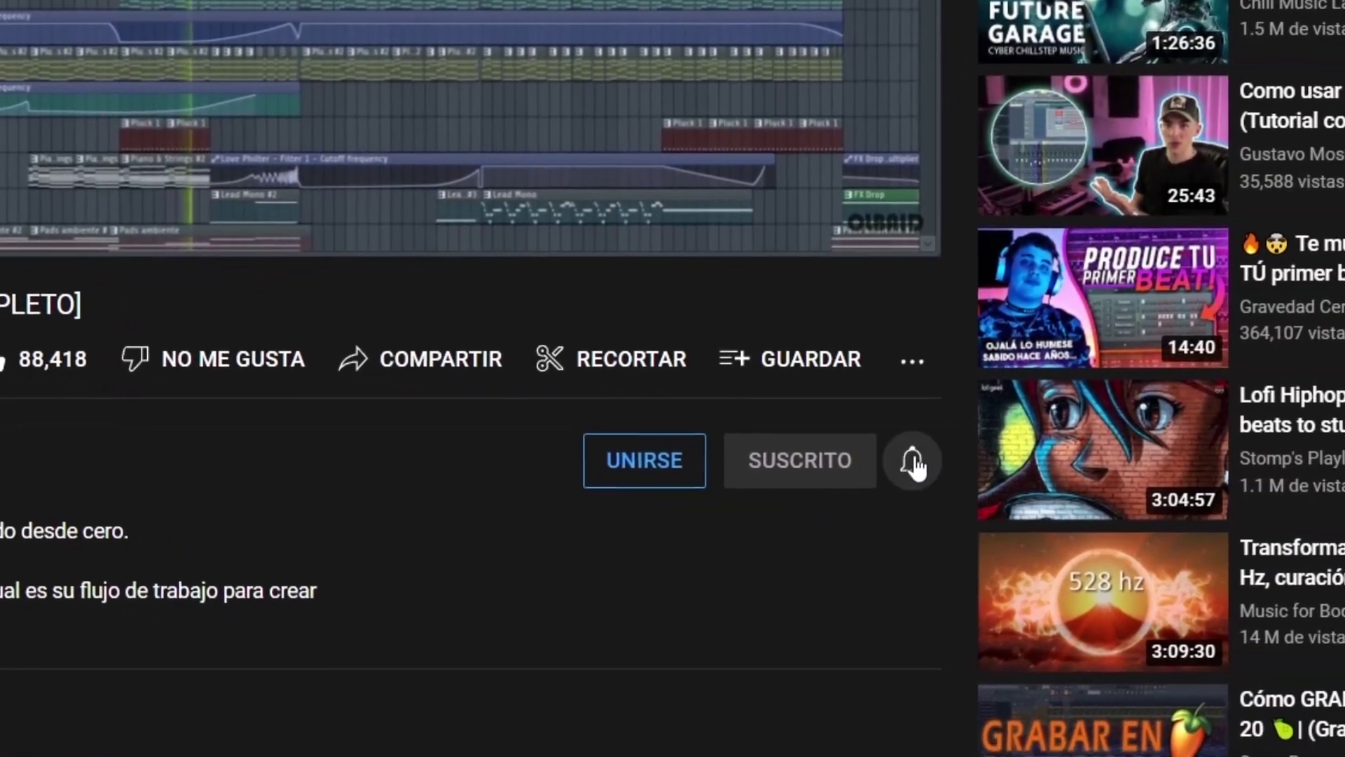
{"action": "left_click", "coordinate": [913, 464]}
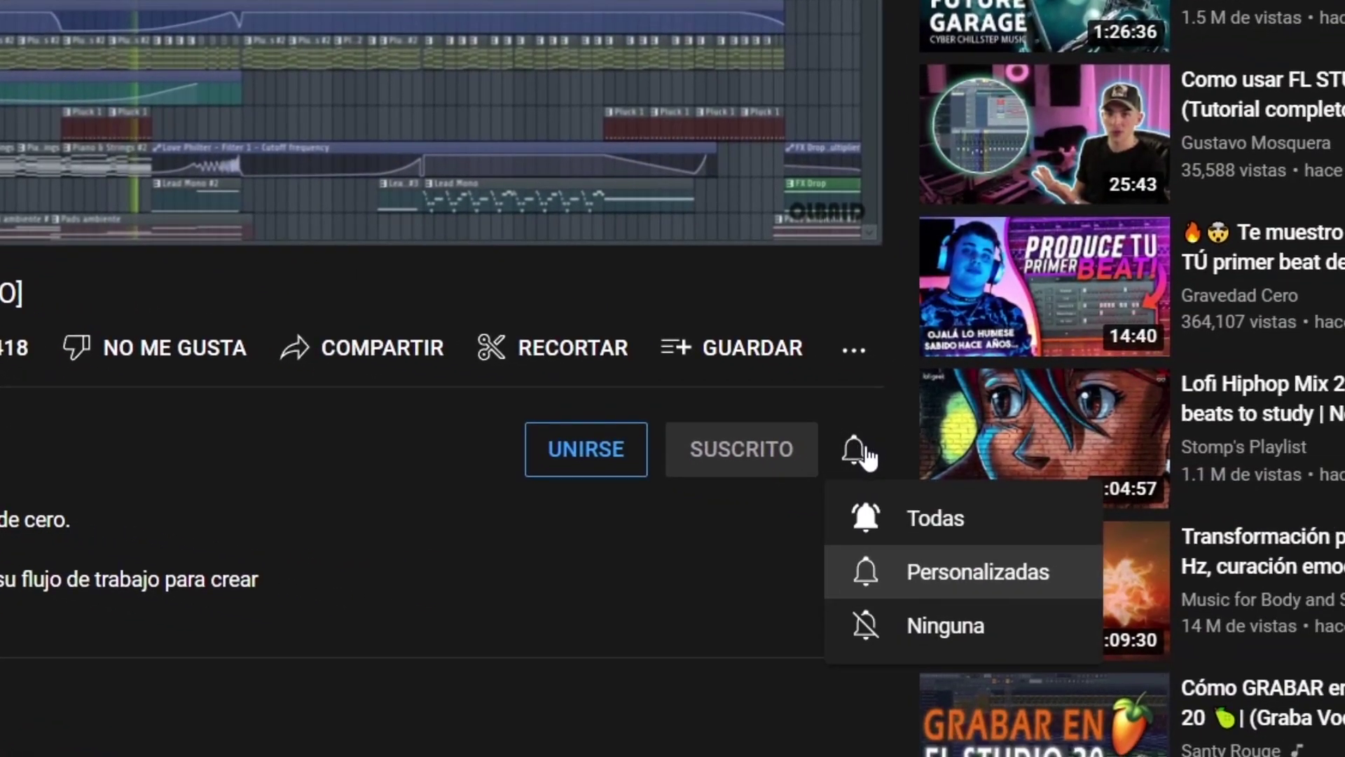
{"action": "left_click", "coordinate": [924, 515]}
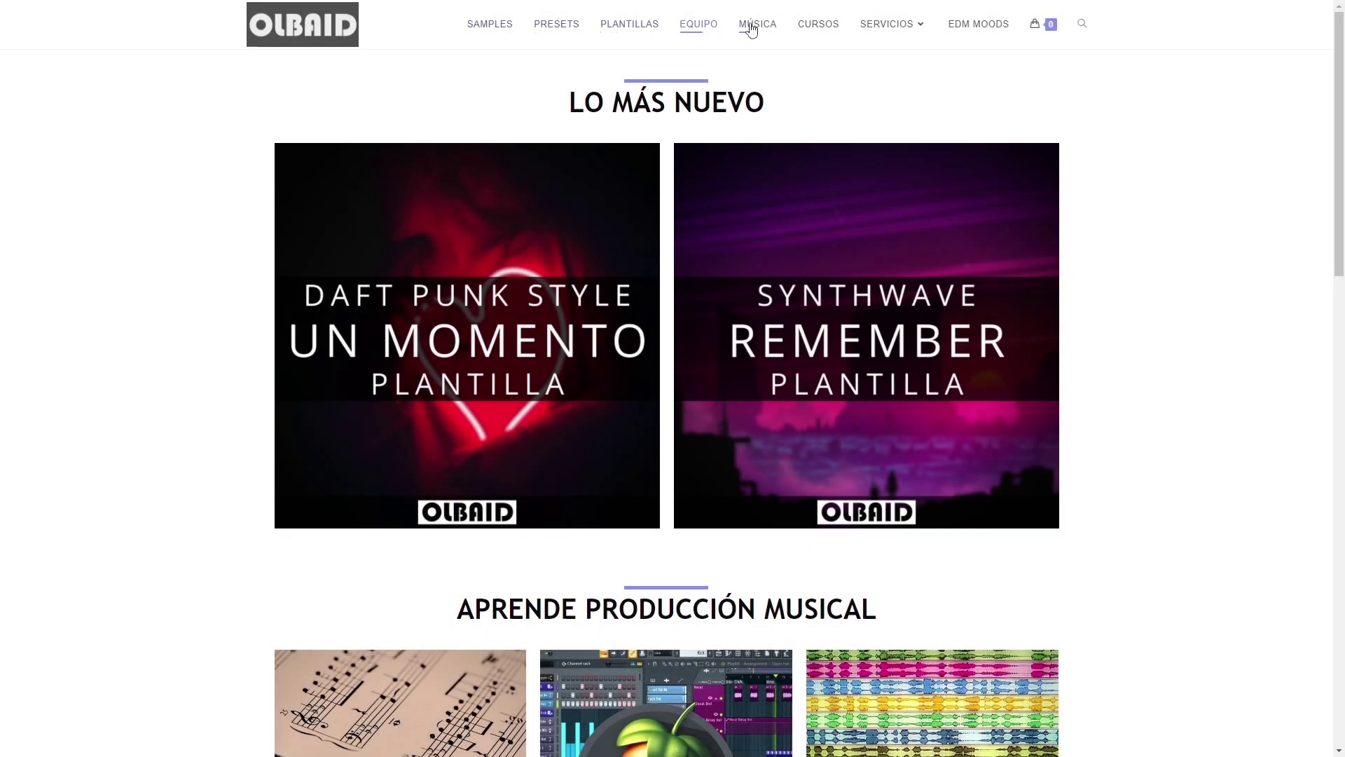
Step: Switch to the Olbaid website and look through its home page, from the newest templates to the social media links
{"action": "mouse_move", "coordinate": [931, 30]}
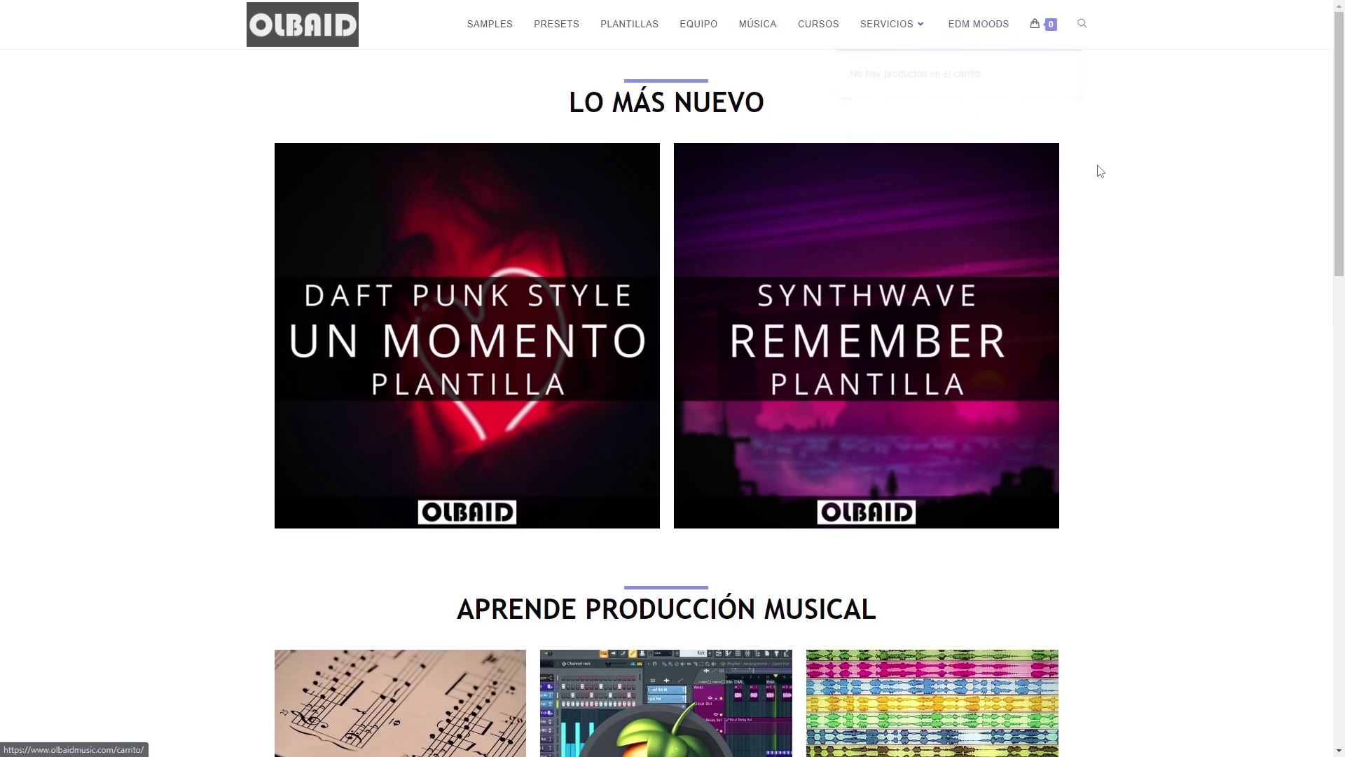
{"action": "scroll", "coordinate": [1184, 448], "scroll_direction": "down", "scroll_amount": 2}
{"action": "scroll", "coordinate": [1189, 463], "scroll_direction": "down", "scroll_amount": 10}
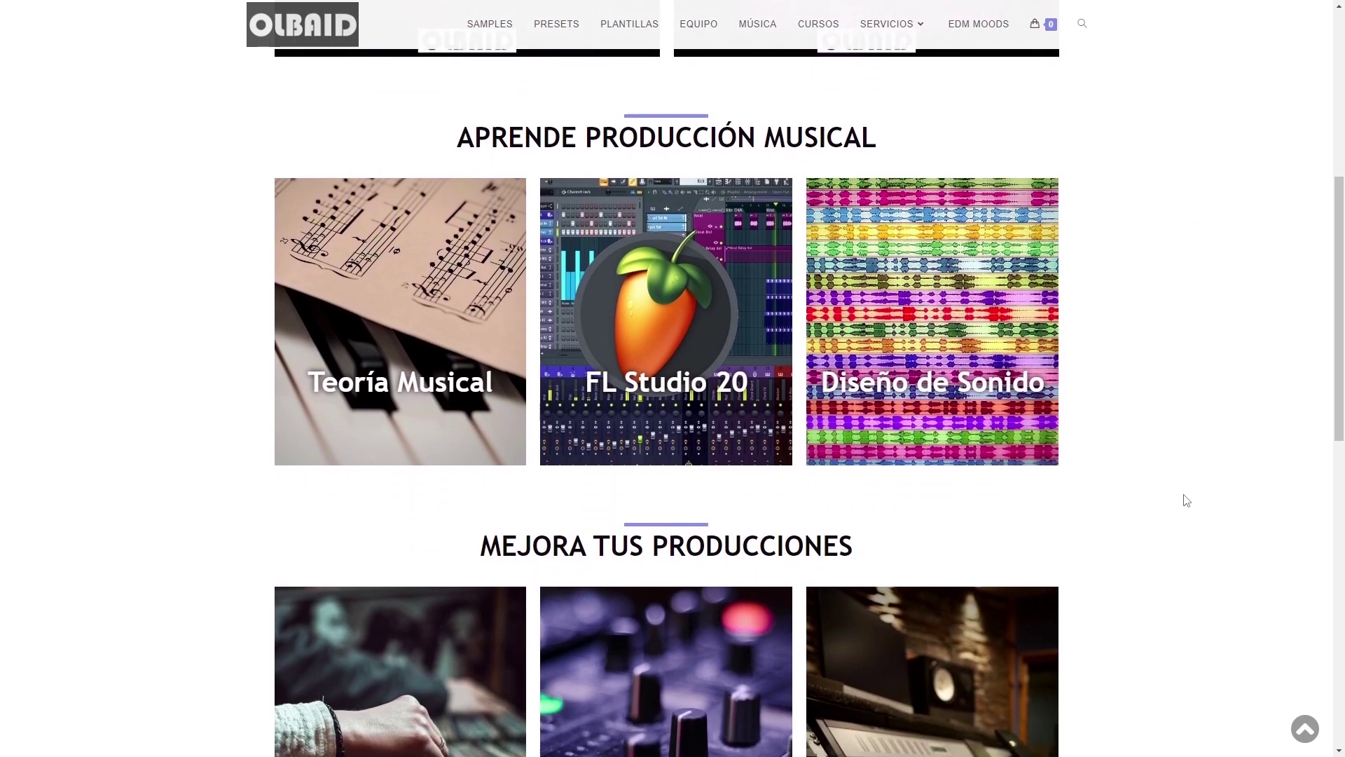
{"action": "scroll", "coordinate": [1183, 550], "scroll_direction": "down", "scroll_amount": 5}
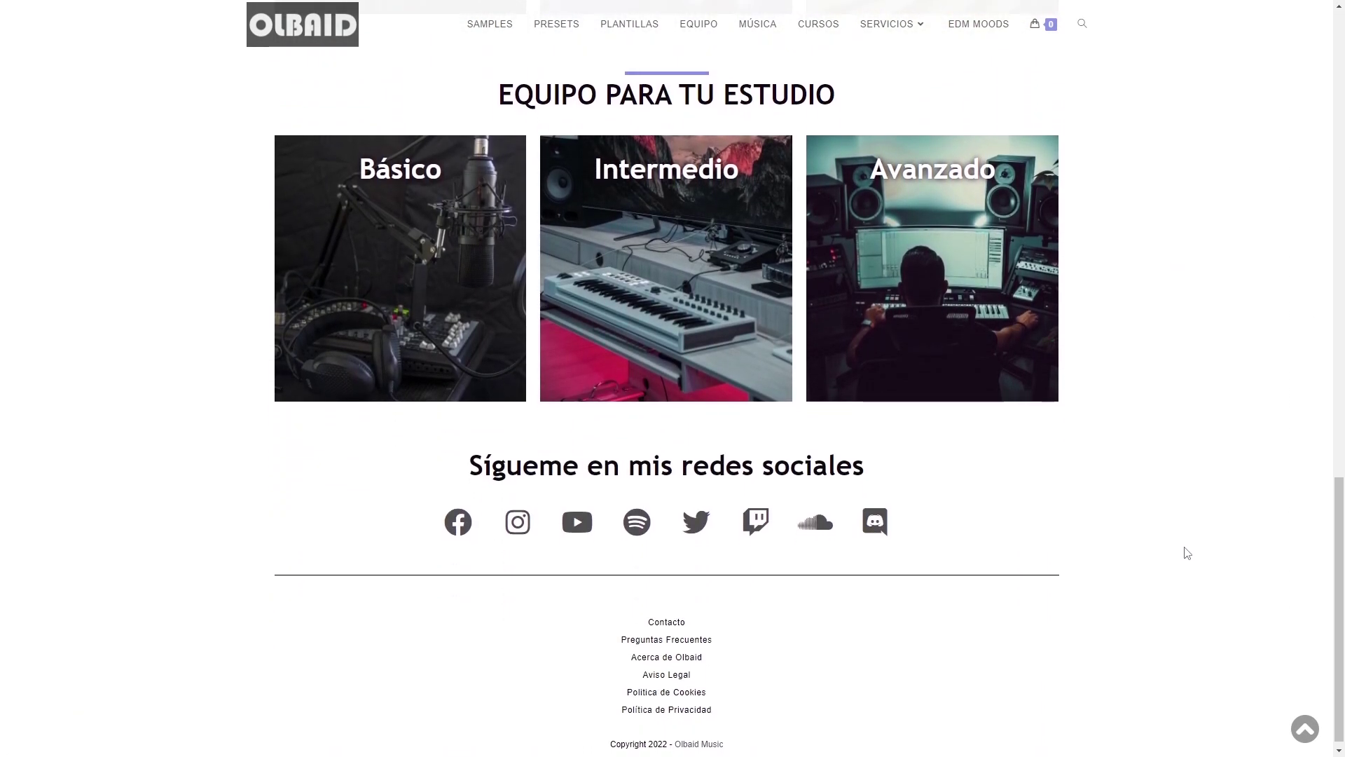
{"action": "scroll", "coordinate": [1189, 553], "scroll_direction": "up", "scroll_amount": 1}
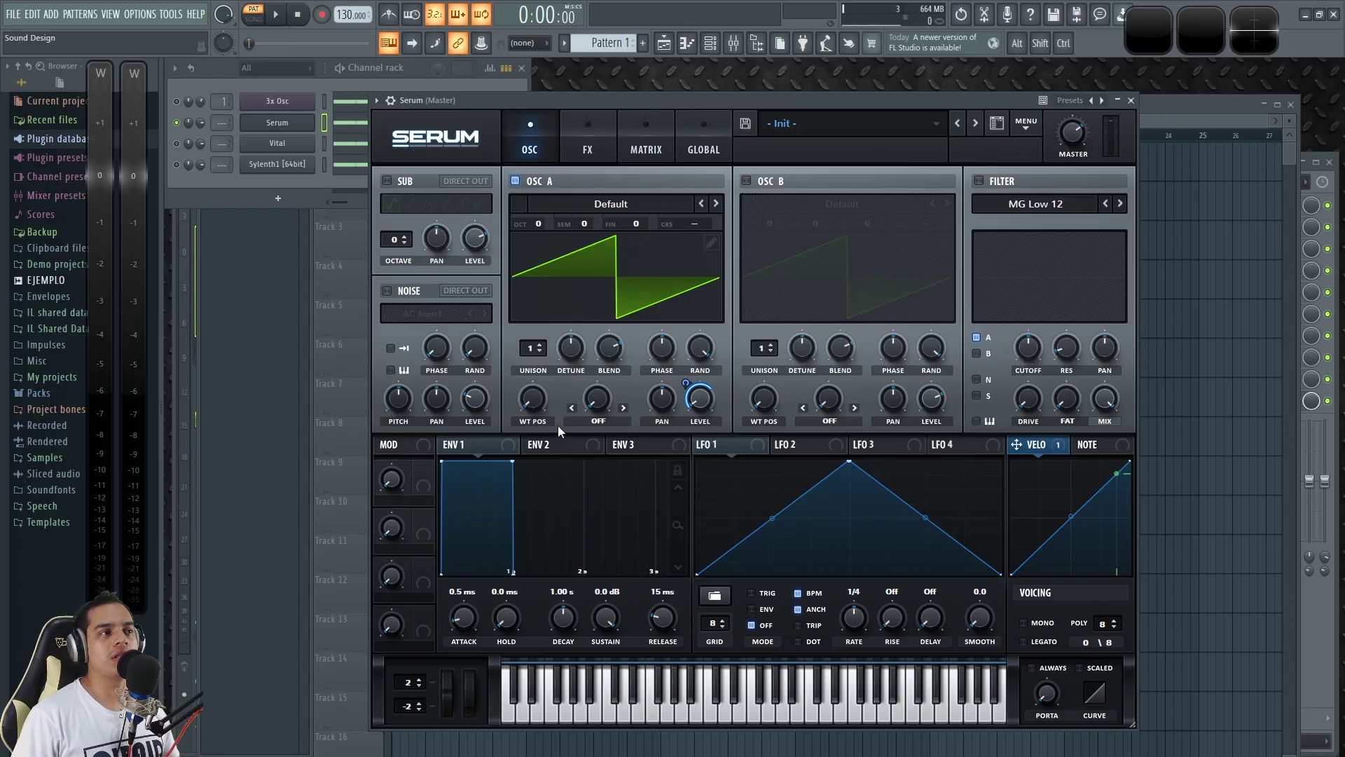
Step: Enable OSC B in place of OSC A in Serum and play the pattern to hear it without velocity modulation
{"action": "left_click", "coordinate": [746, 181]}
{"action": "left_click", "coordinate": [515, 180]}
{"action": "key", "text": "space"}
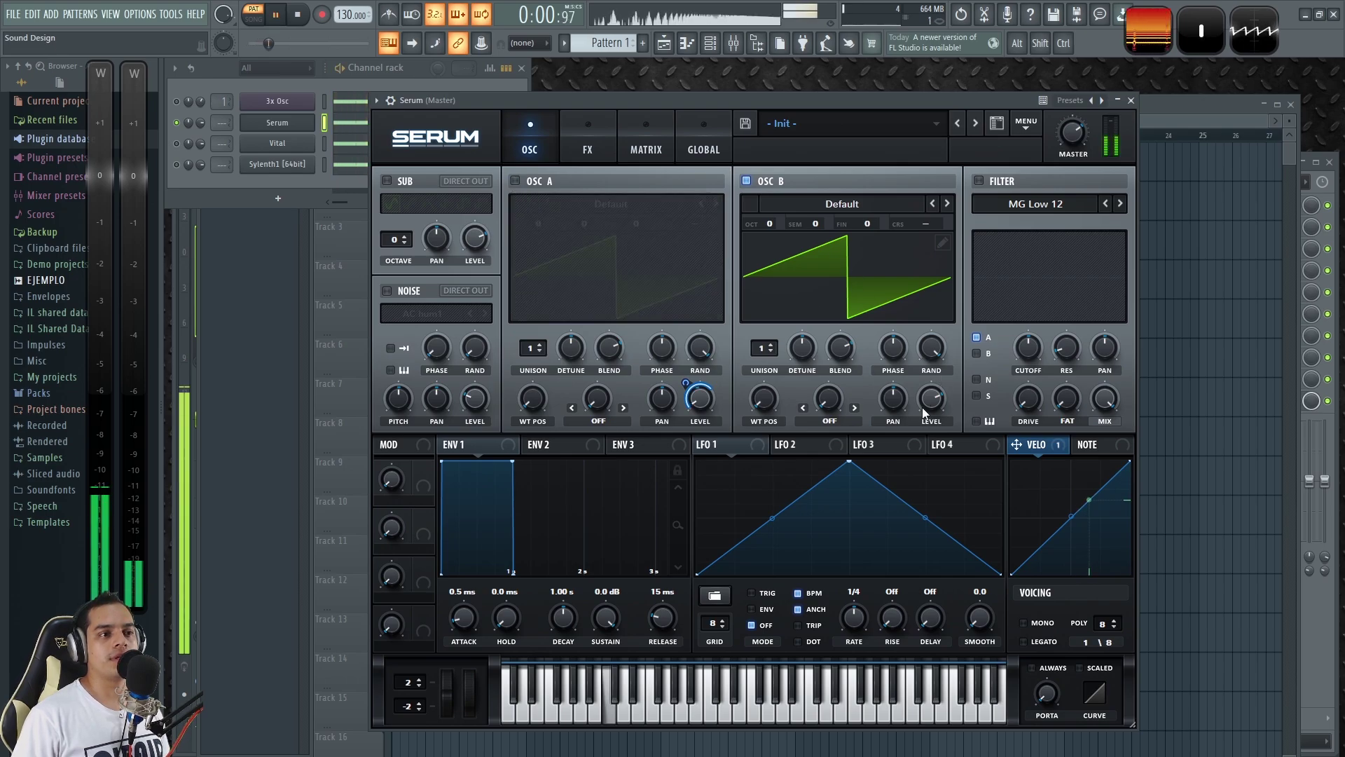
{"action": "key", "text": "space"}
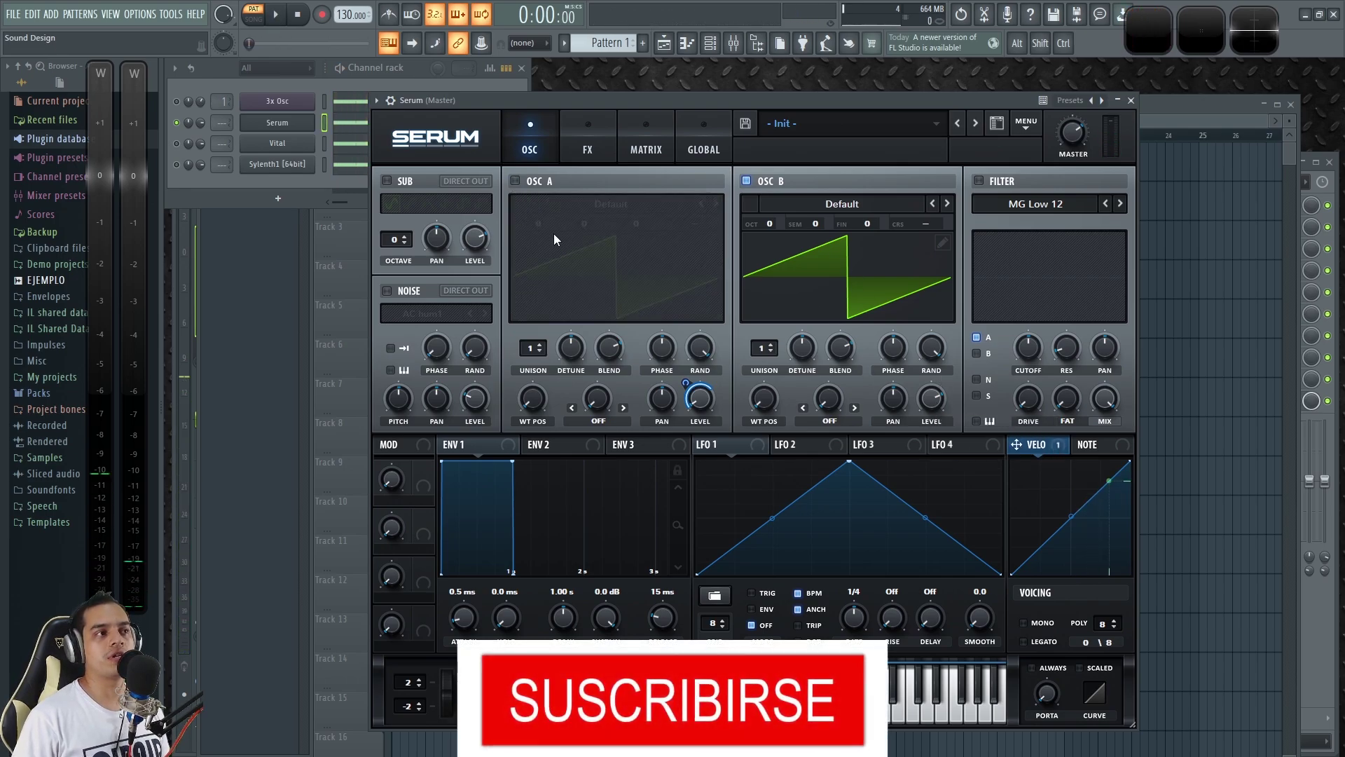
Step: Re-enable Serum's OSC A, assign Velocity to OSC B's level with the level at 0%, and play the pattern to hear it
{"action": "left_click", "coordinate": [515, 181]}
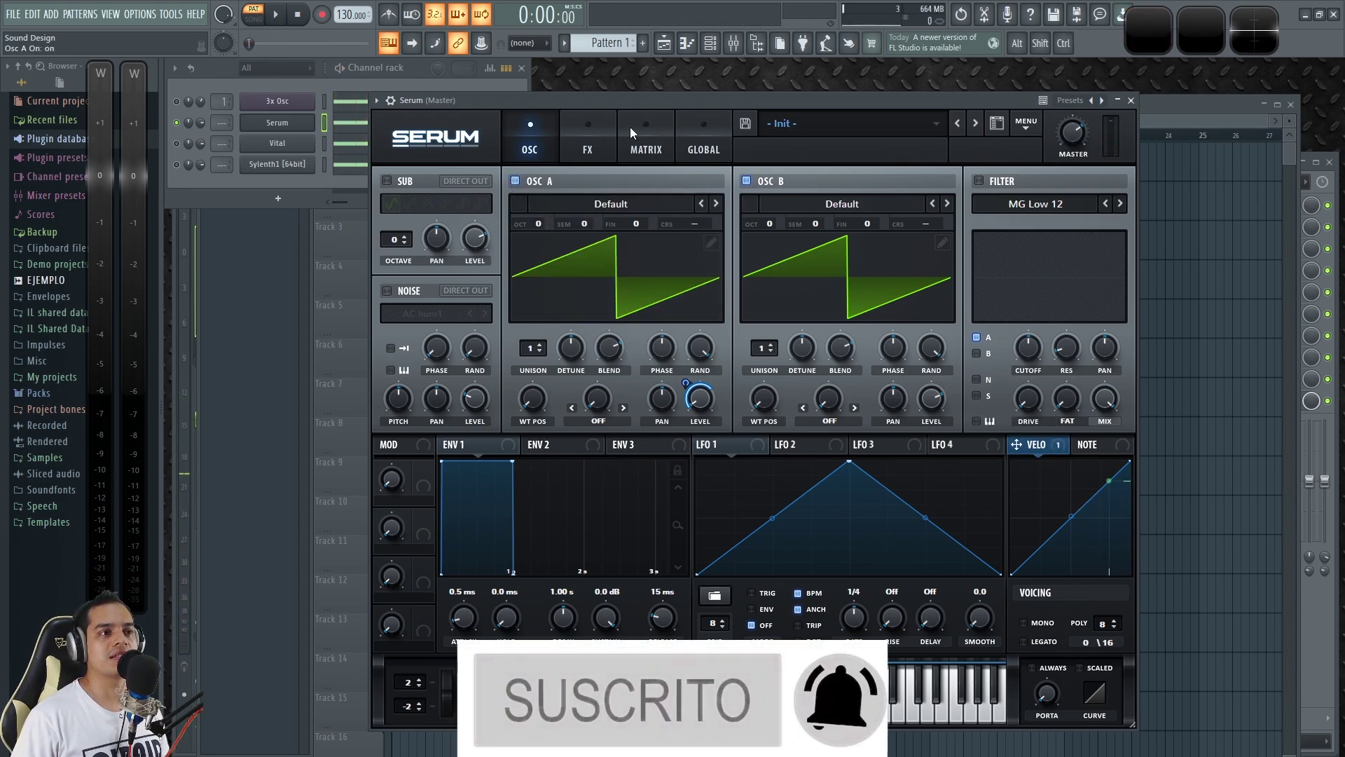
{"action": "left_click_drag", "start_coordinate": [1062, 448], "coordinate": [932, 398]}
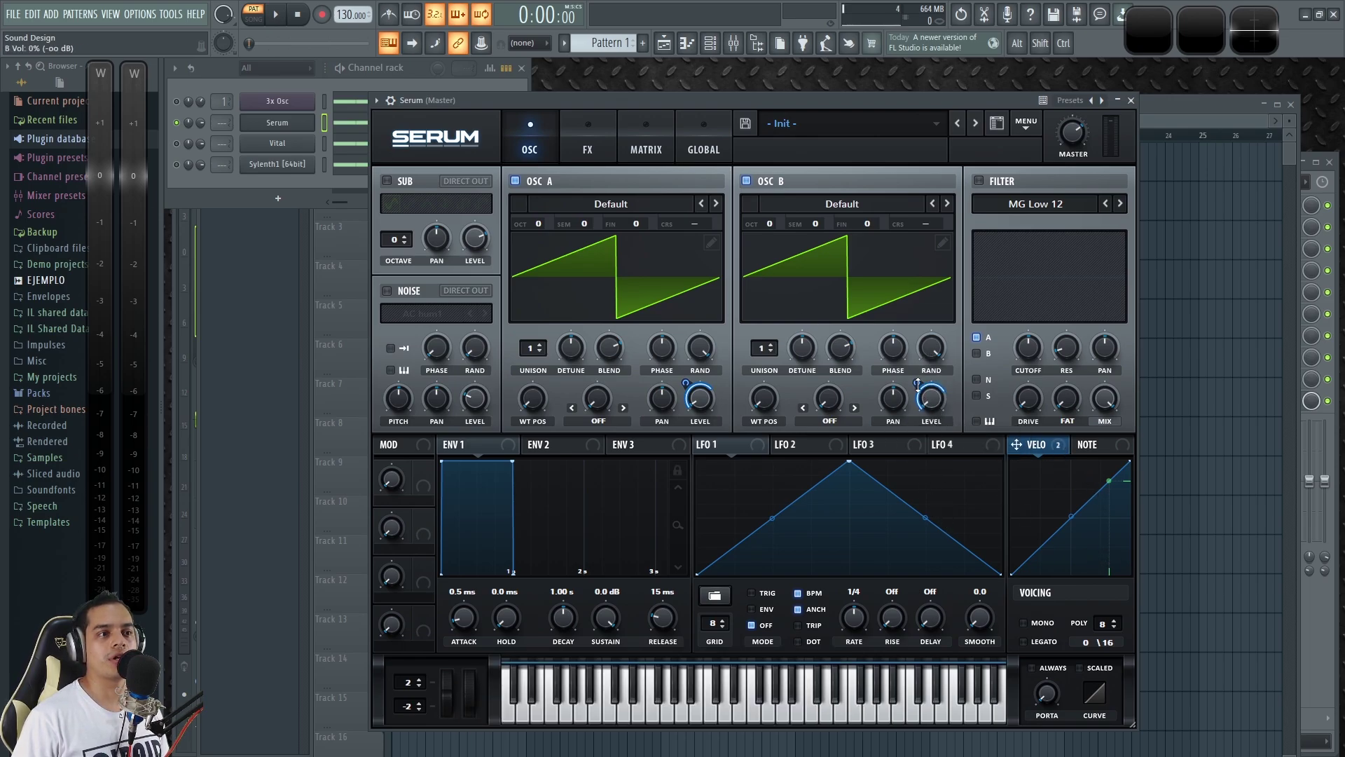
{"action": "key", "text": "space"}
{"action": "key", "text": "space"}
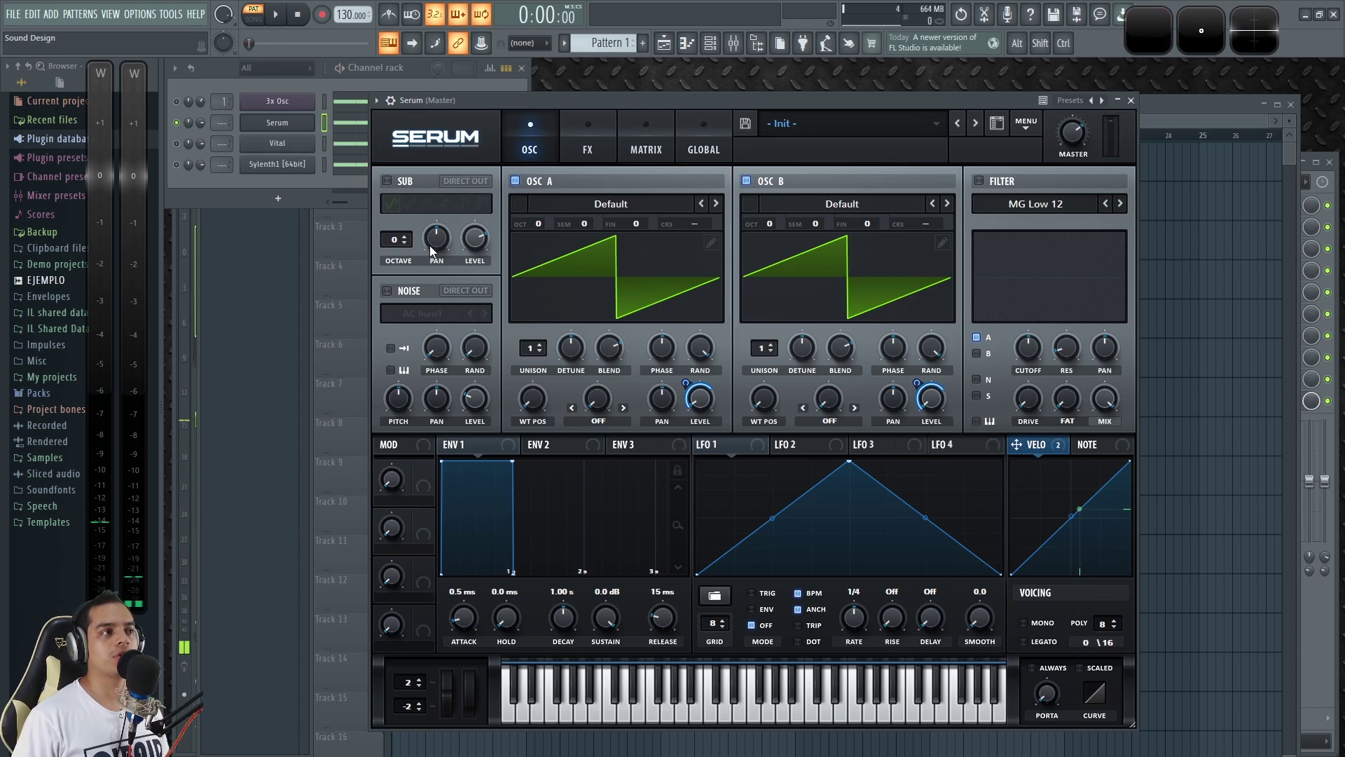
Step: Look at Serum's modulation matrix and its effects, including the Filter effect, and return to the oscillators
{"action": "left_click", "coordinate": [649, 136]}
{"action": "left_click", "coordinate": [604, 137]}
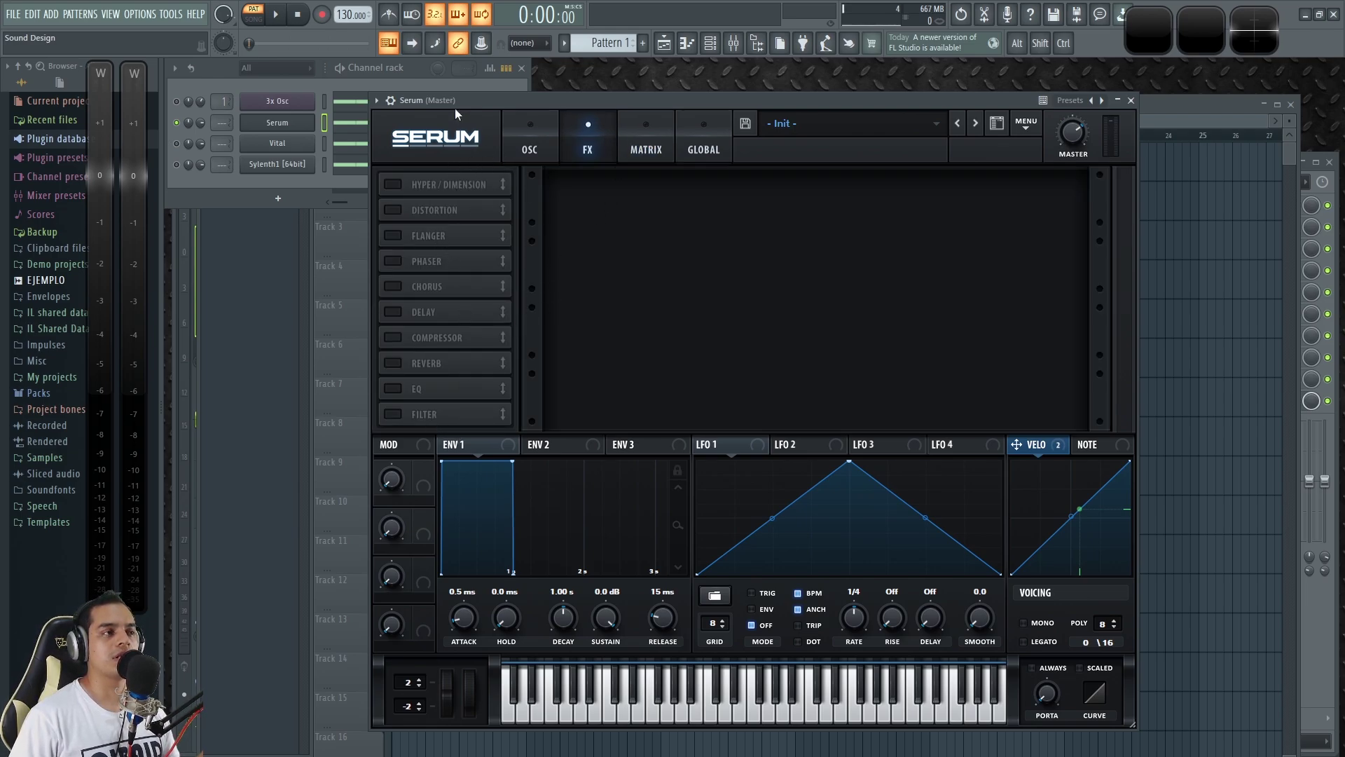
{"action": "left_click", "coordinate": [393, 414]}
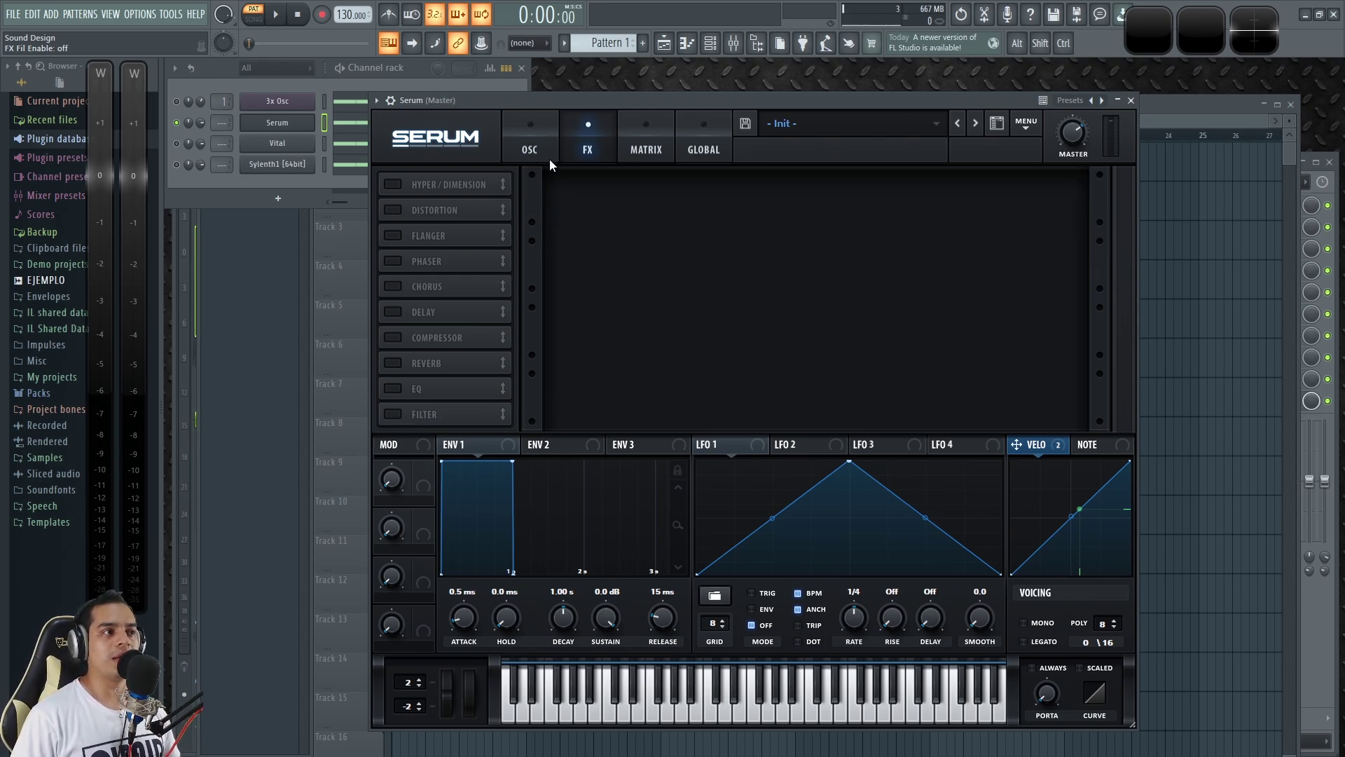
{"action": "left_click", "coordinate": [531, 144]}
{"action": "left_click_drag", "start_coordinate": [590, 98], "coordinate": [591, 94]}
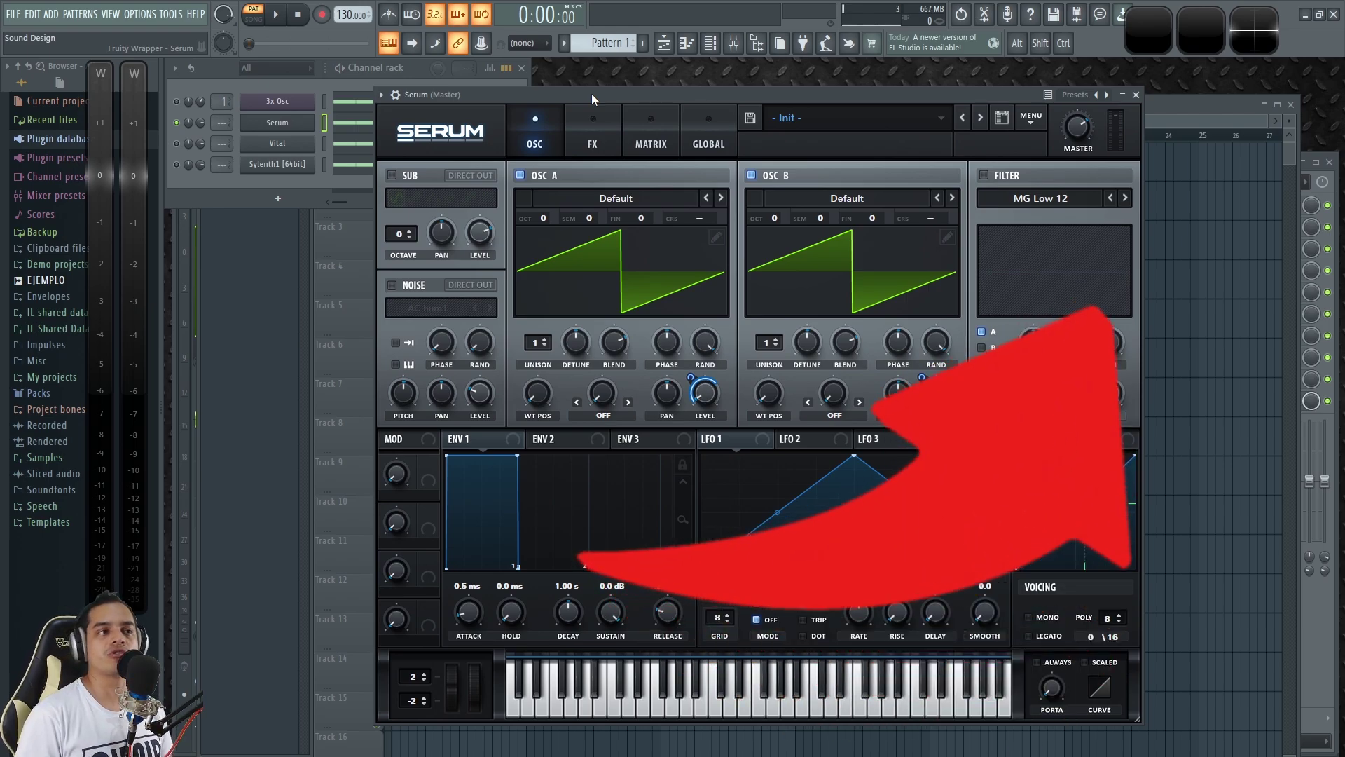
{"action": "left_click_drag", "start_coordinate": [595, 99], "coordinate": [605, 85]}
Step: Toggle OSC A and OSC B off and back on, and look through Serum's matrix, global settings and effects
{"action": "left_click", "coordinate": [544, 165]}
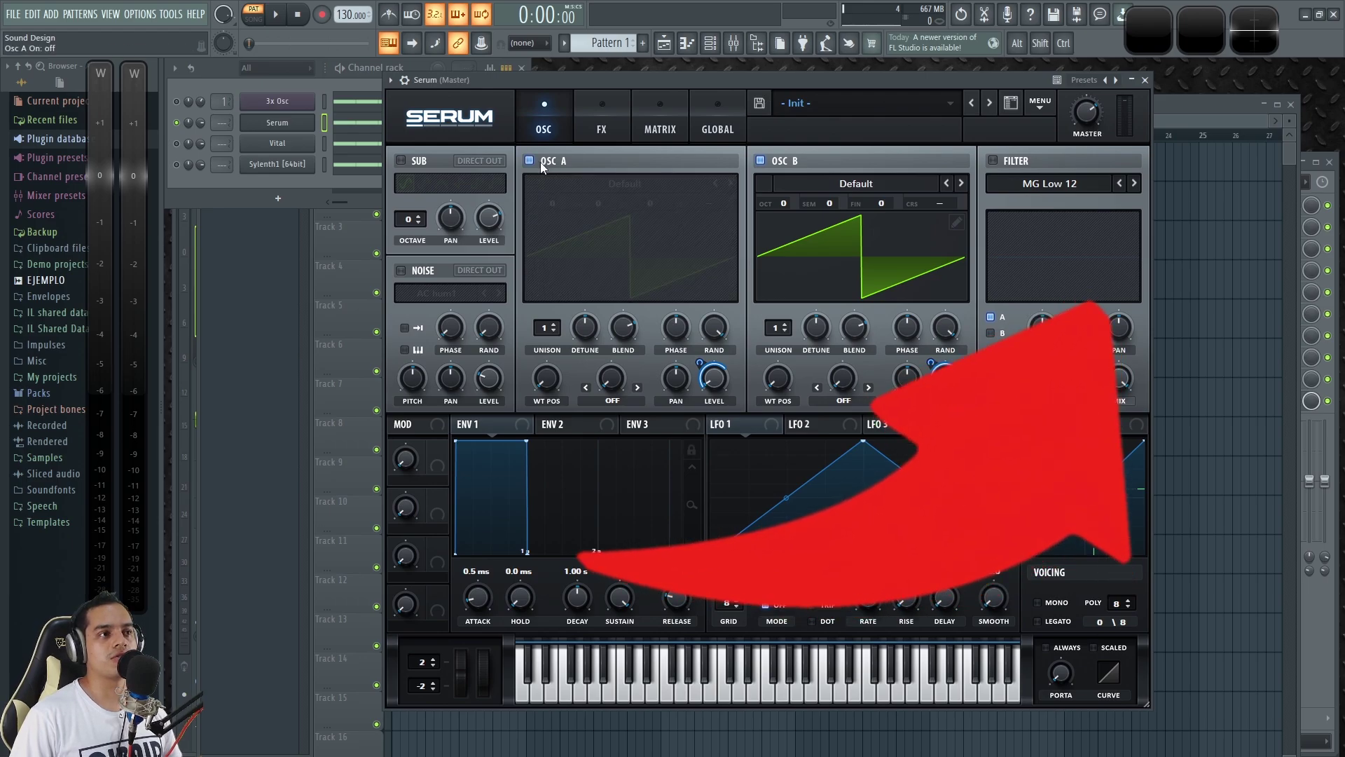
{"action": "left_click", "coordinate": [540, 161]}
{"action": "left_click", "coordinate": [767, 163]}
{"action": "left_click", "coordinate": [766, 163]}
{"action": "left_click", "coordinate": [662, 126]}
{"action": "left_click", "coordinate": [717, 125]}
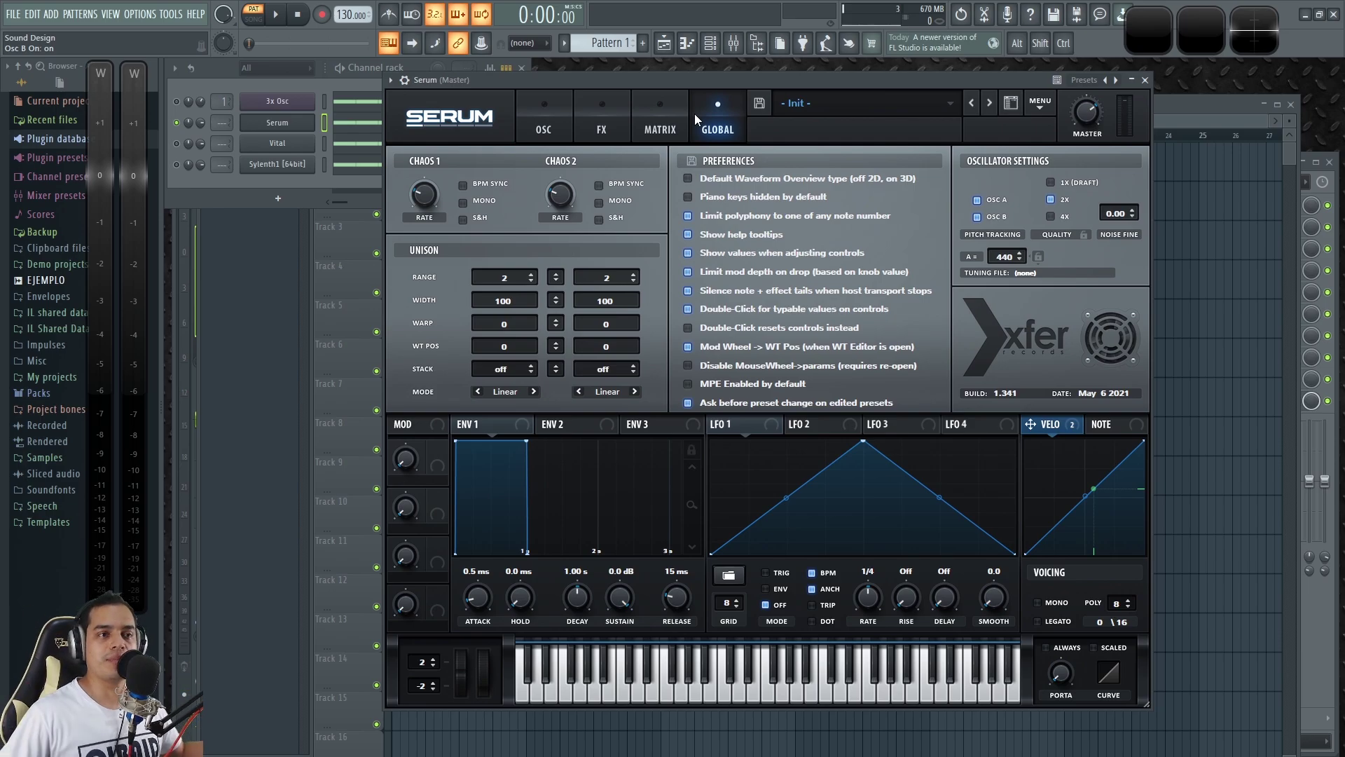
{"action": "left_click", "coordinate": [601, 115]}
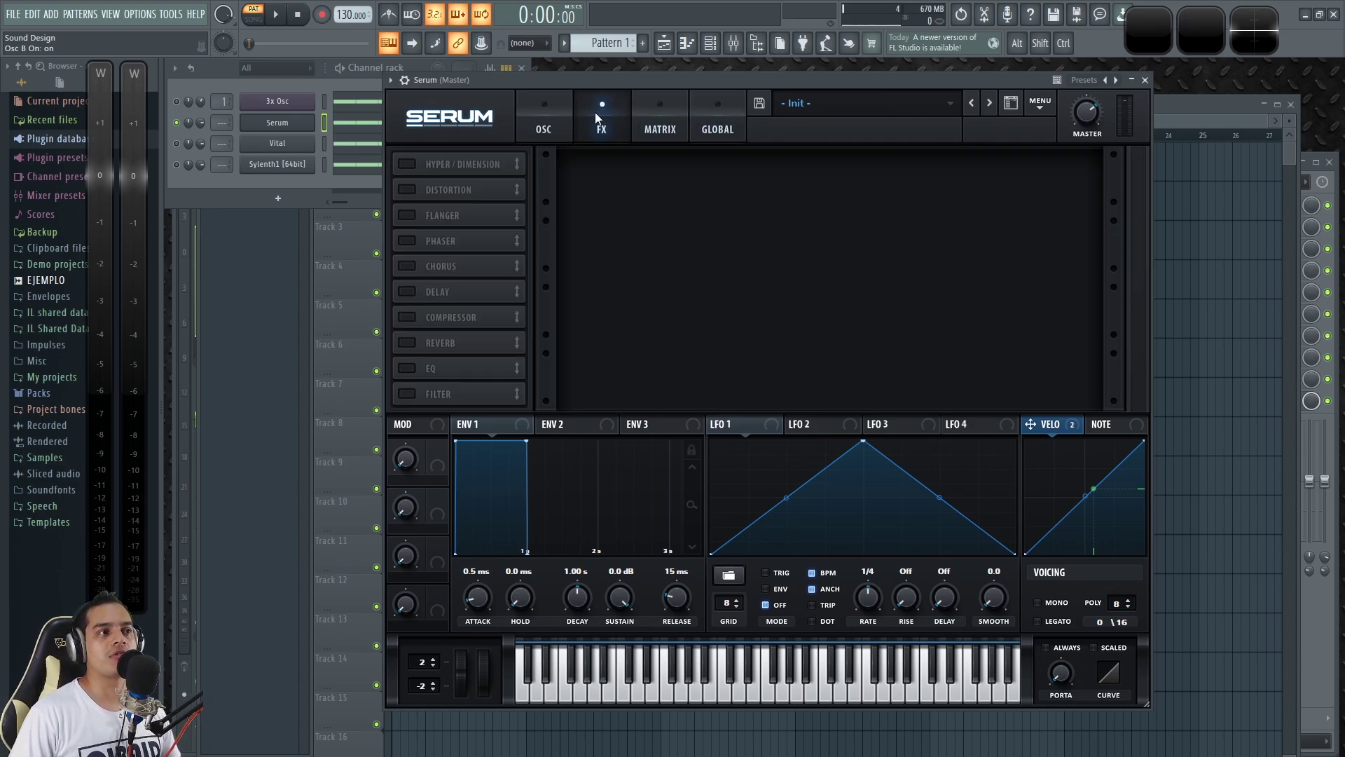
{"action": "left_click", "coordinate": [570, 120]}
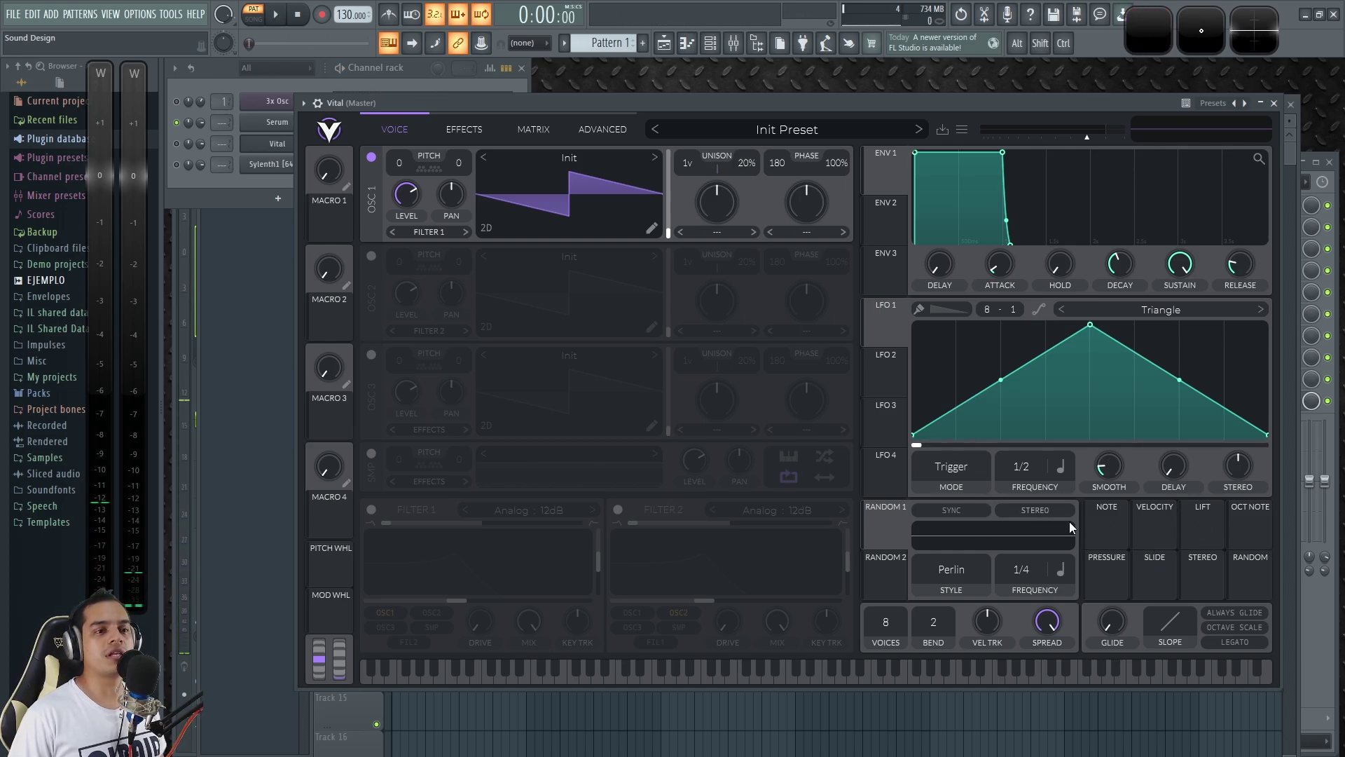
Step: Modulate the OSC 1 level in Vital with Velocity, and play the pattern with only the Vital channel soloed
{"action": "left_click_drag", "start_coordinate": [1155, 520], "coordinate": [431, 262]}
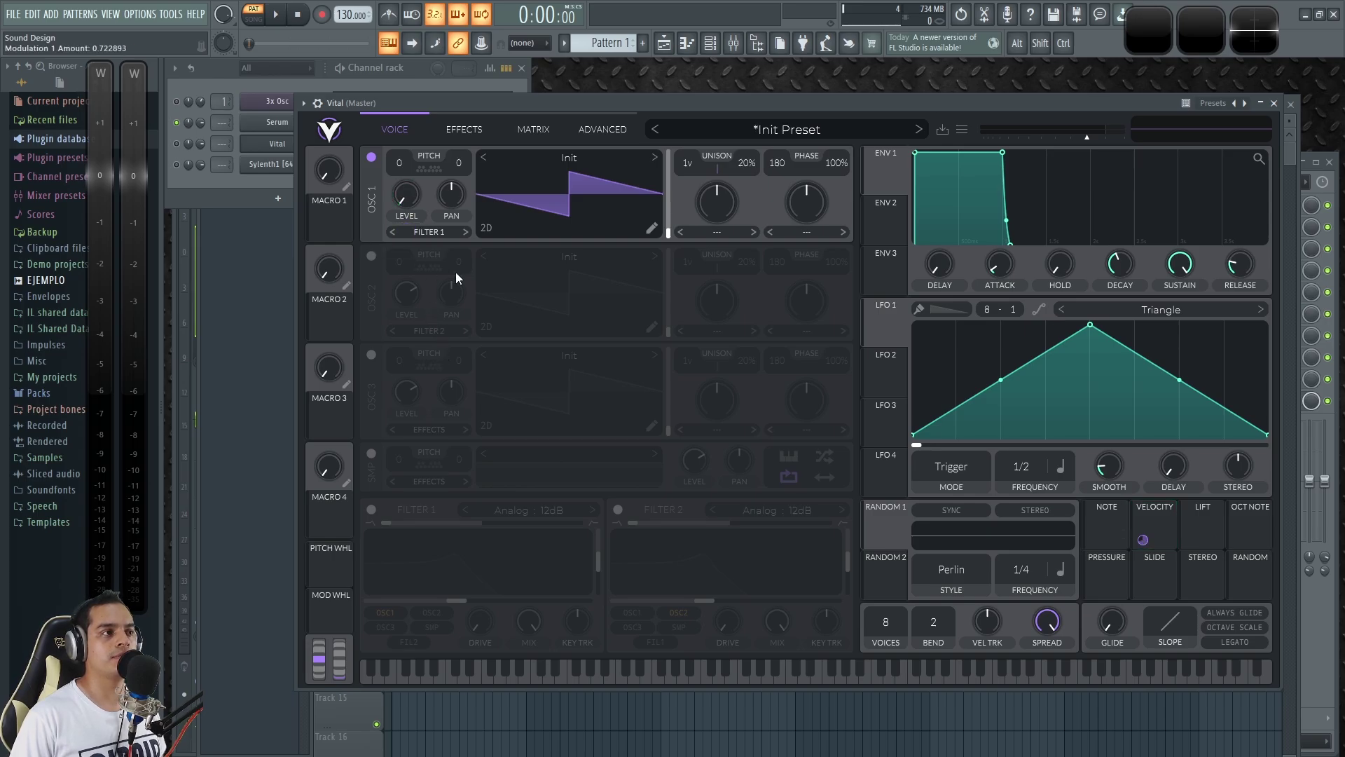
{"action": "left_click", "coordinate": [423, 69]}
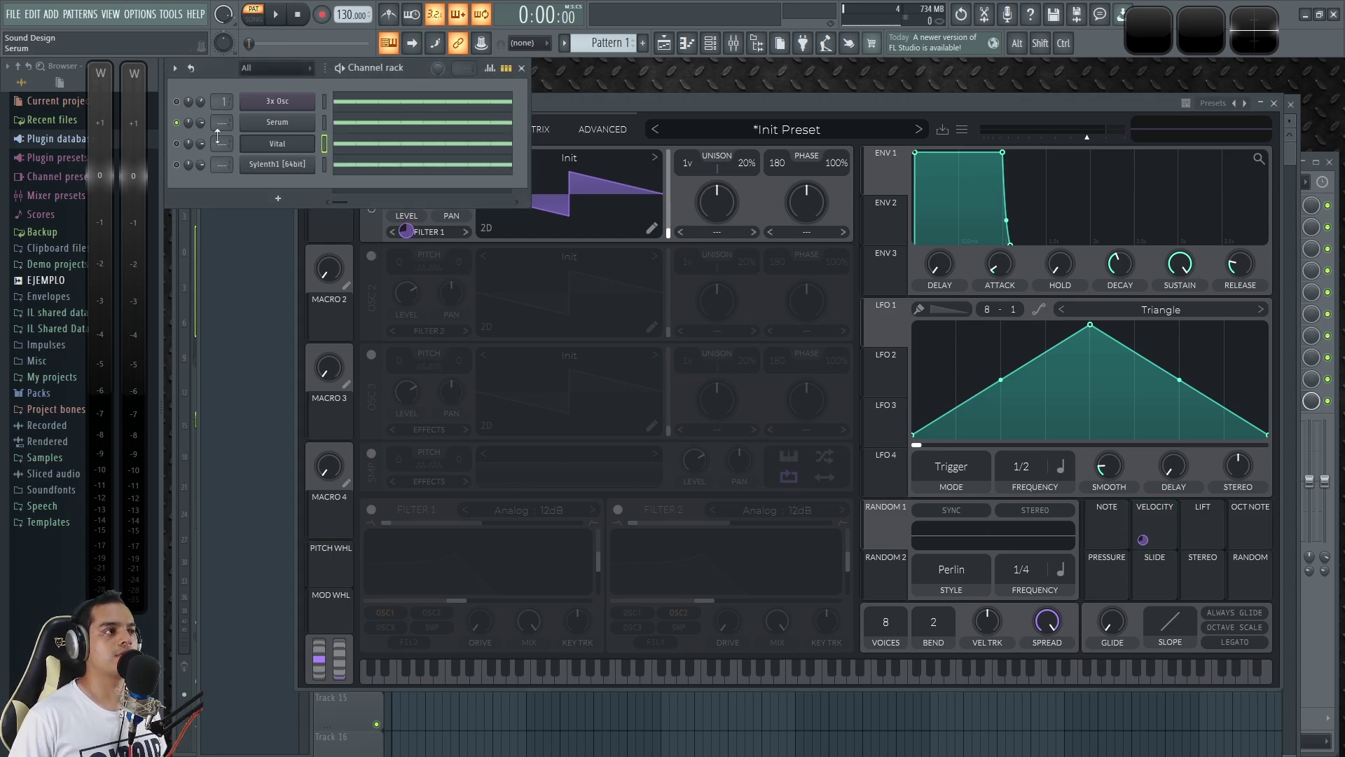
{"action": "right_click", "coordinate": [175, 143]}
{"action": "key", "text": "space"}
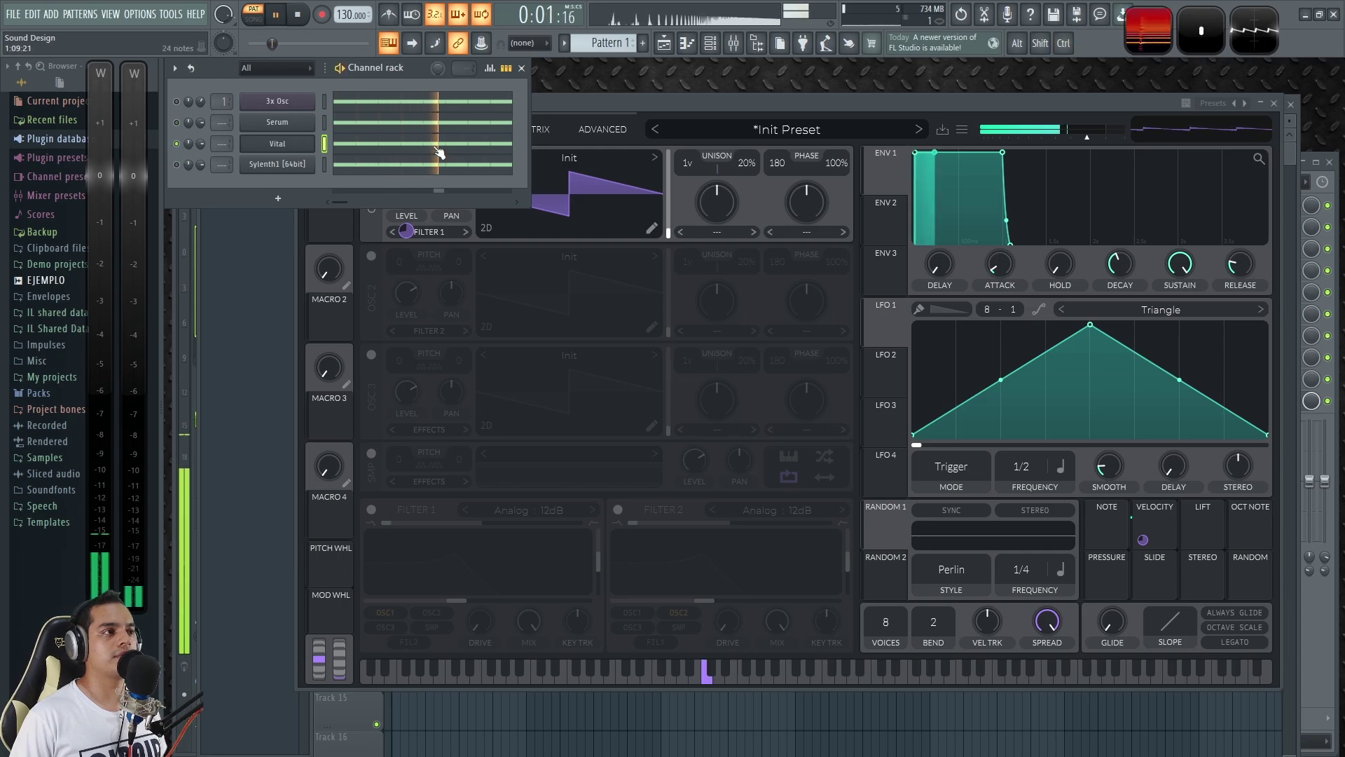
Step: Compare the sound with the note velocities in Vital's piano roll, and briefly switch OSC 3 on and off
{"action": "left_click", "coordinate": [438, 145]}
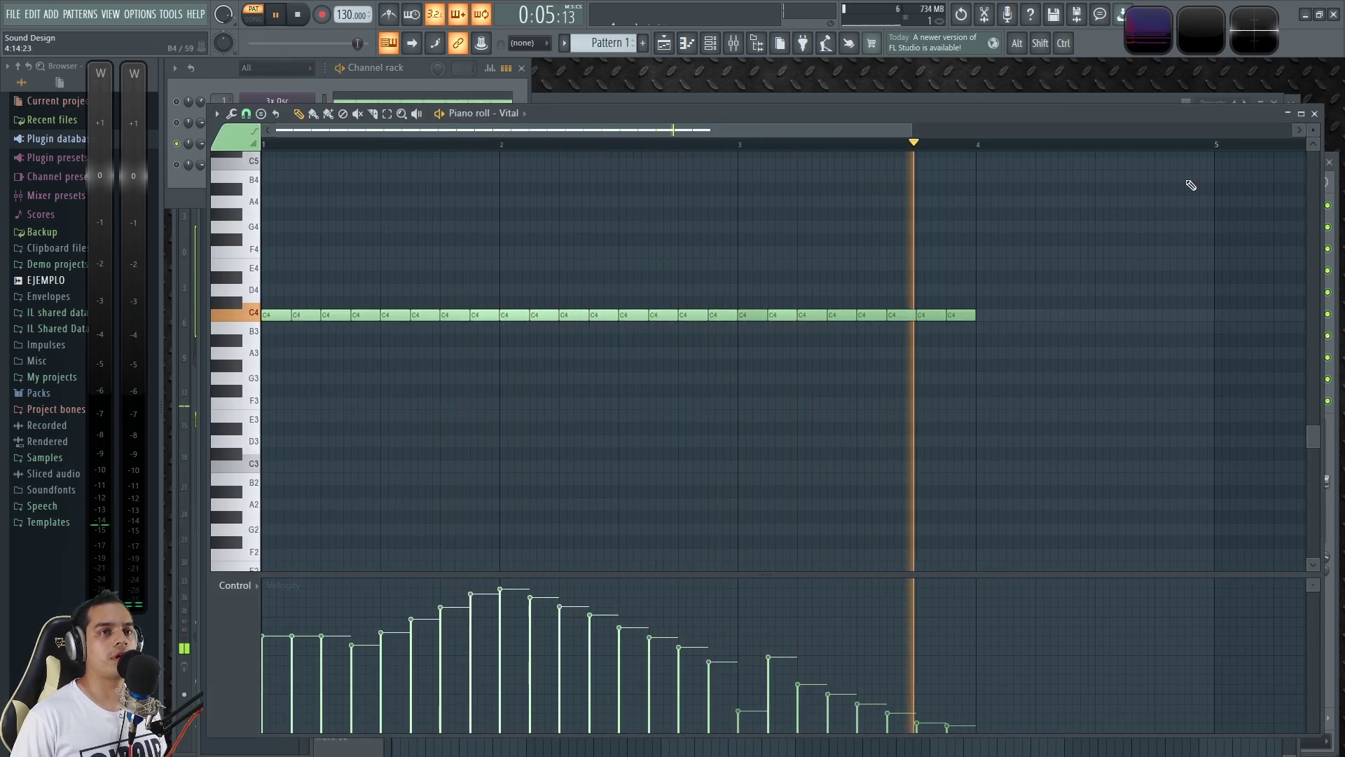
{"action": "left_click", "coordinate": [1314, 115]}
{"action": "left_click", "coordinate": [583, 102]}
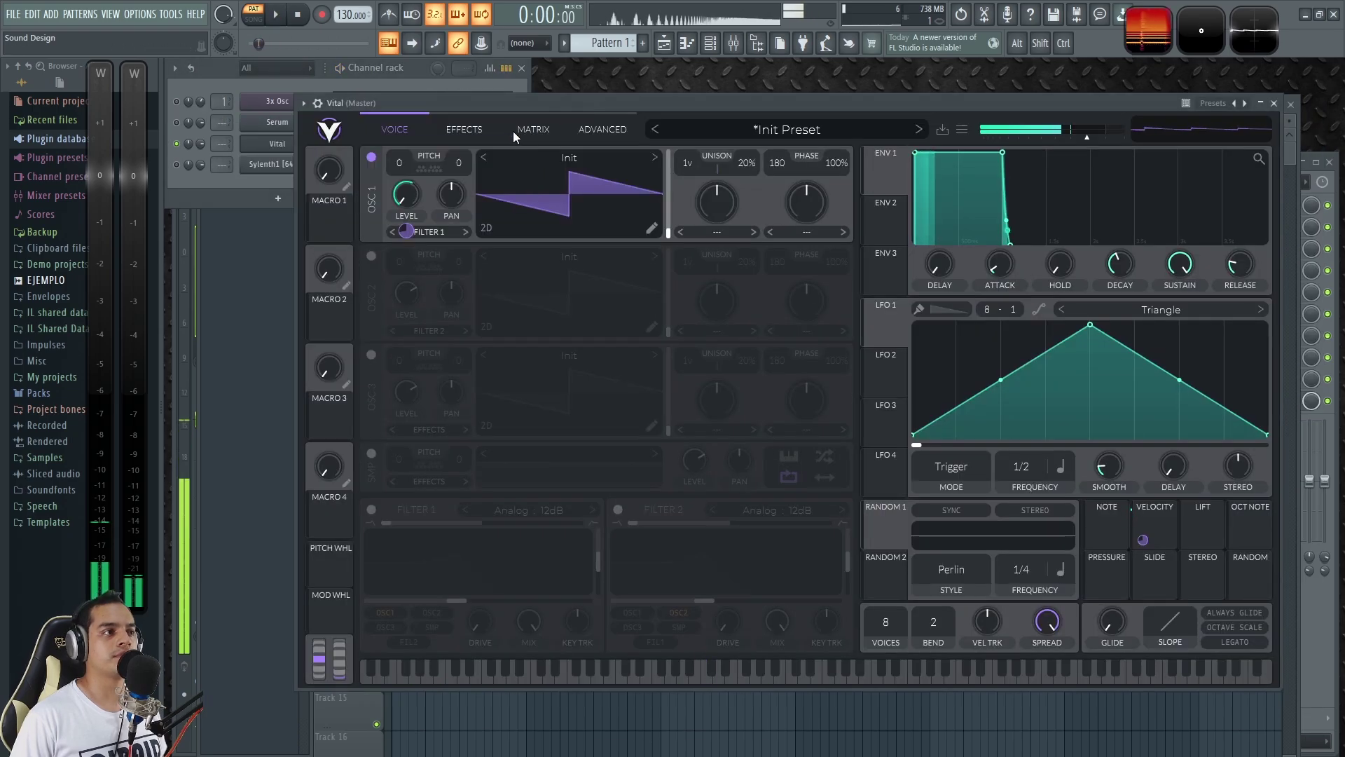
{"action": "key", "text": "space"}
{"action": "left_click", "coordinate": [371, 355]}
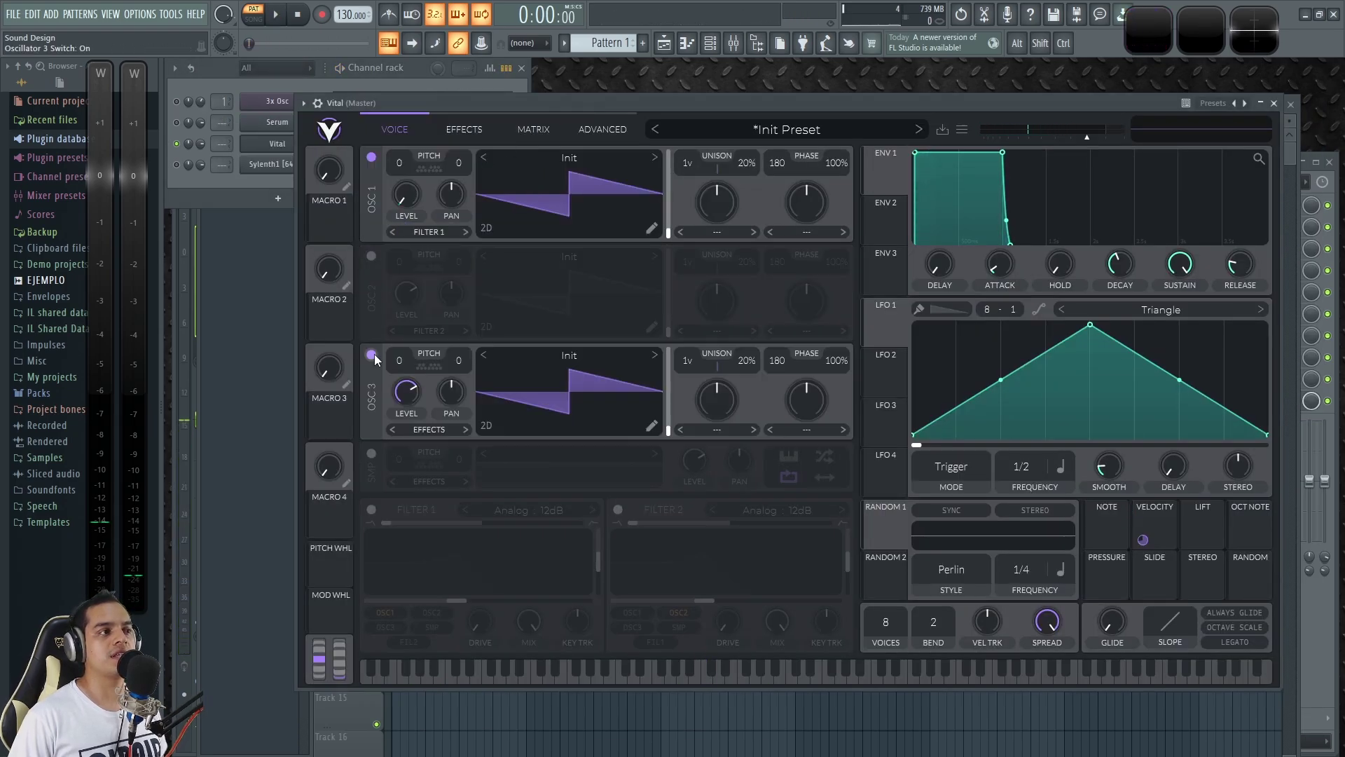
{"action": "left_click", "coordinate": [371, 355]}
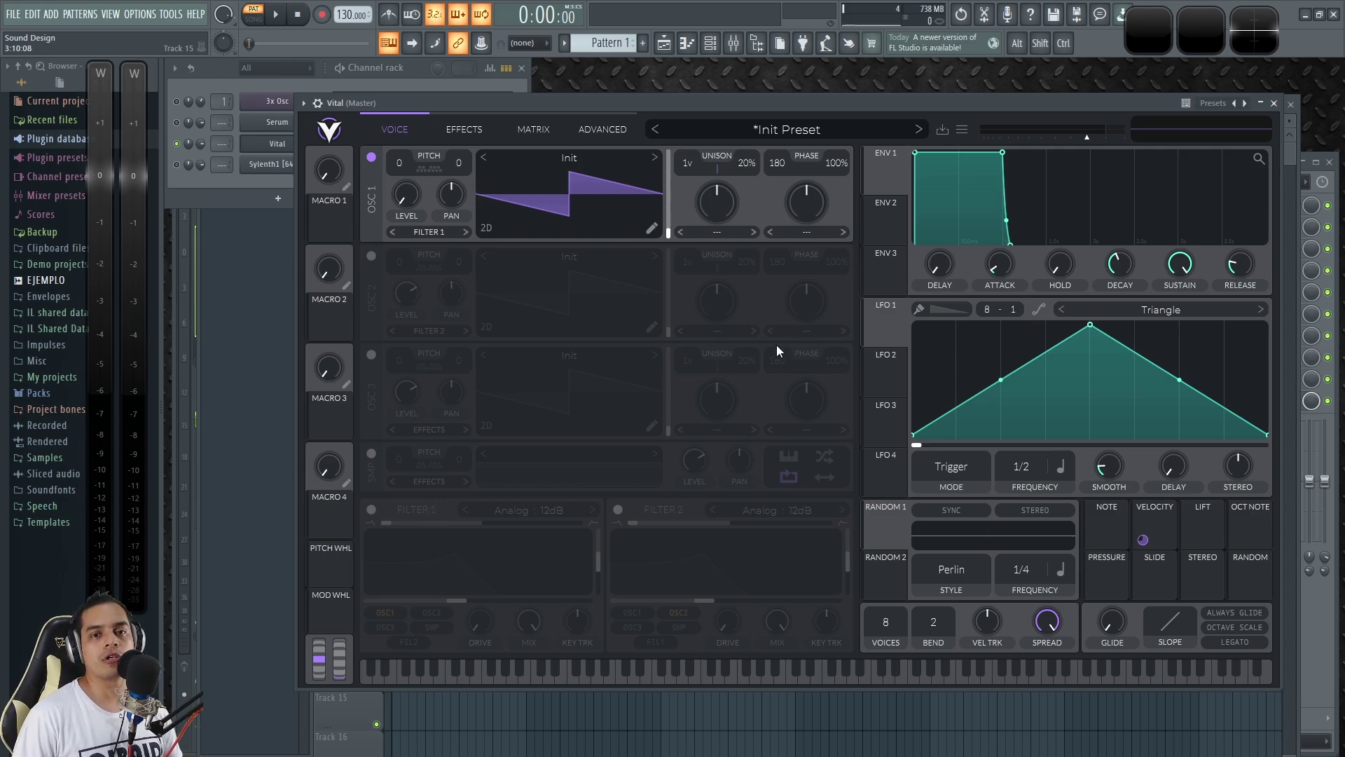
Step: In Vital's modulation matrix, set the destination of the Velocity source to the global Volume
{"action": "left_click", "coordinate": [535, 130]}
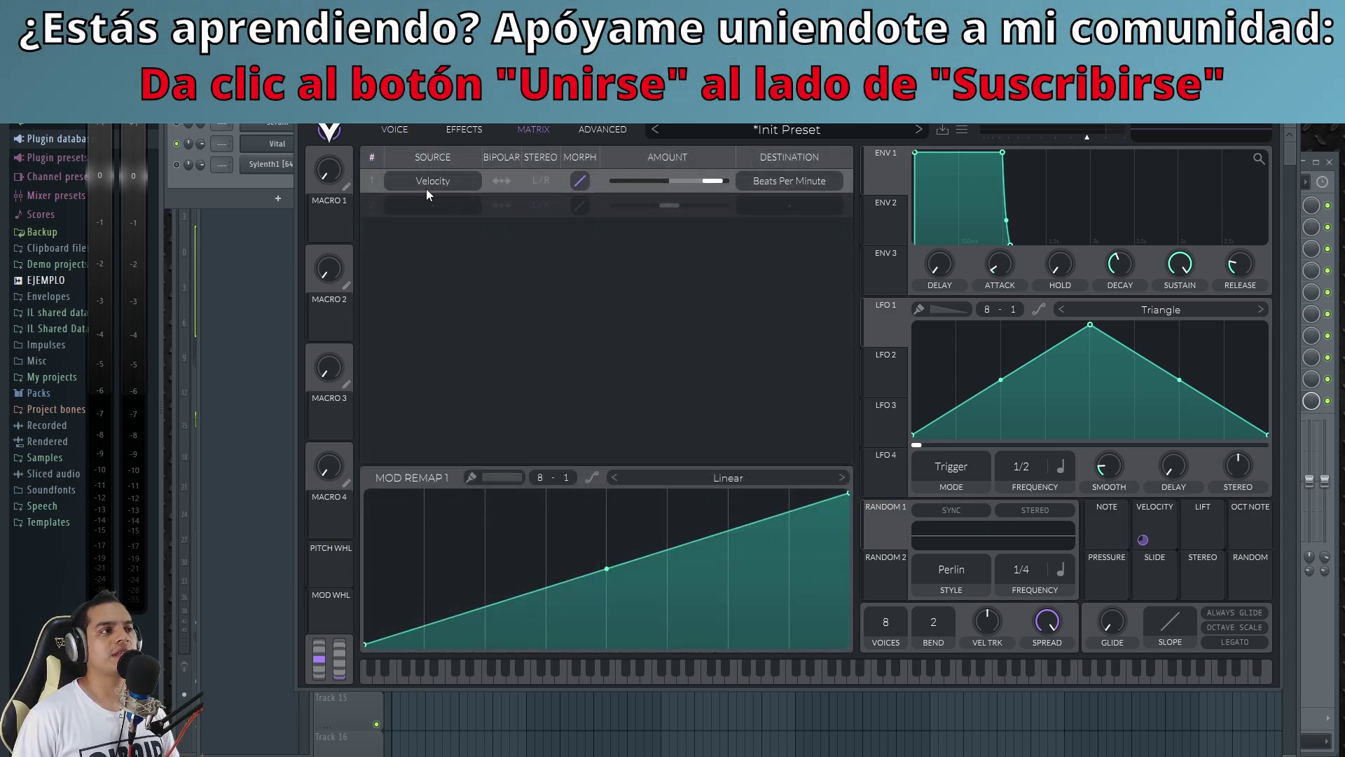
{"action": "left_click", "coordinate": [410, 130]}
{"action": "left_click", "coordinate": [532, 131]}
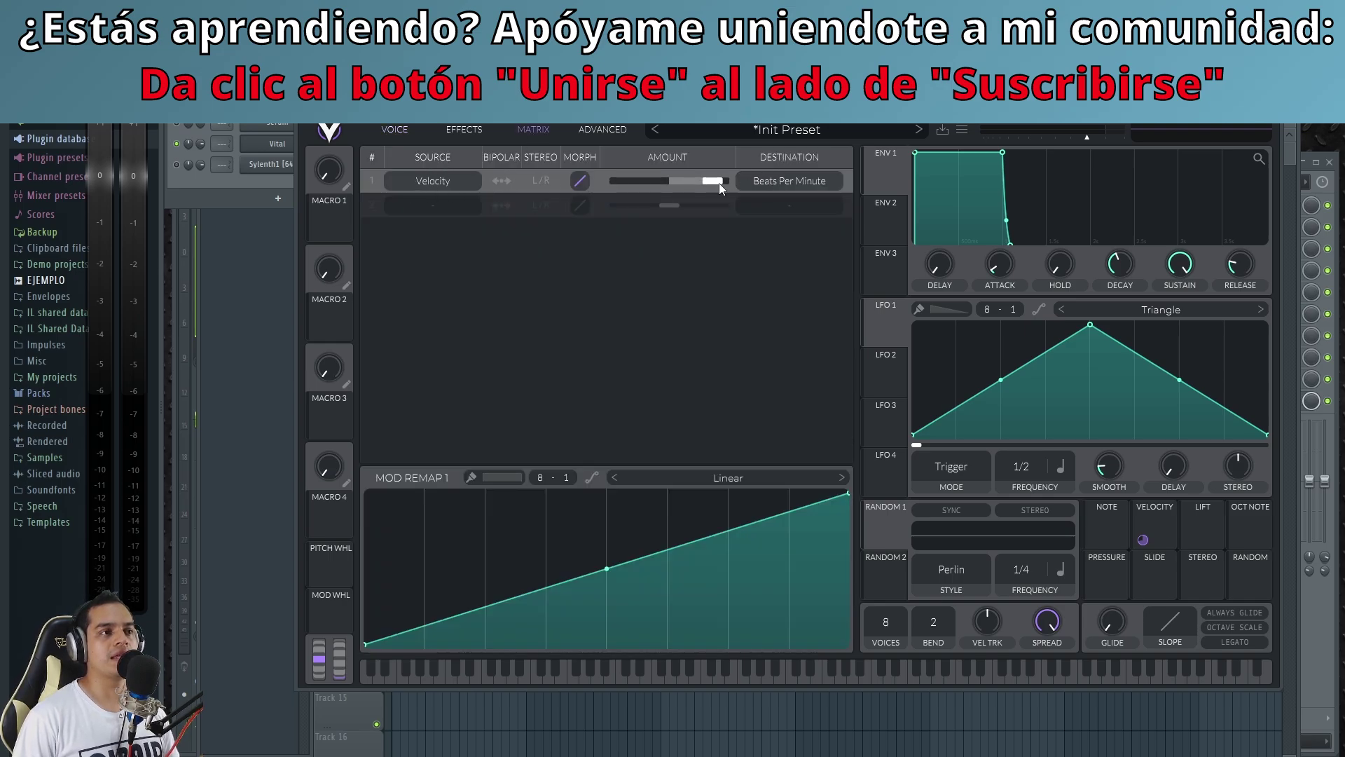
{"action": "left_click", "coordinate": [792, 182]}
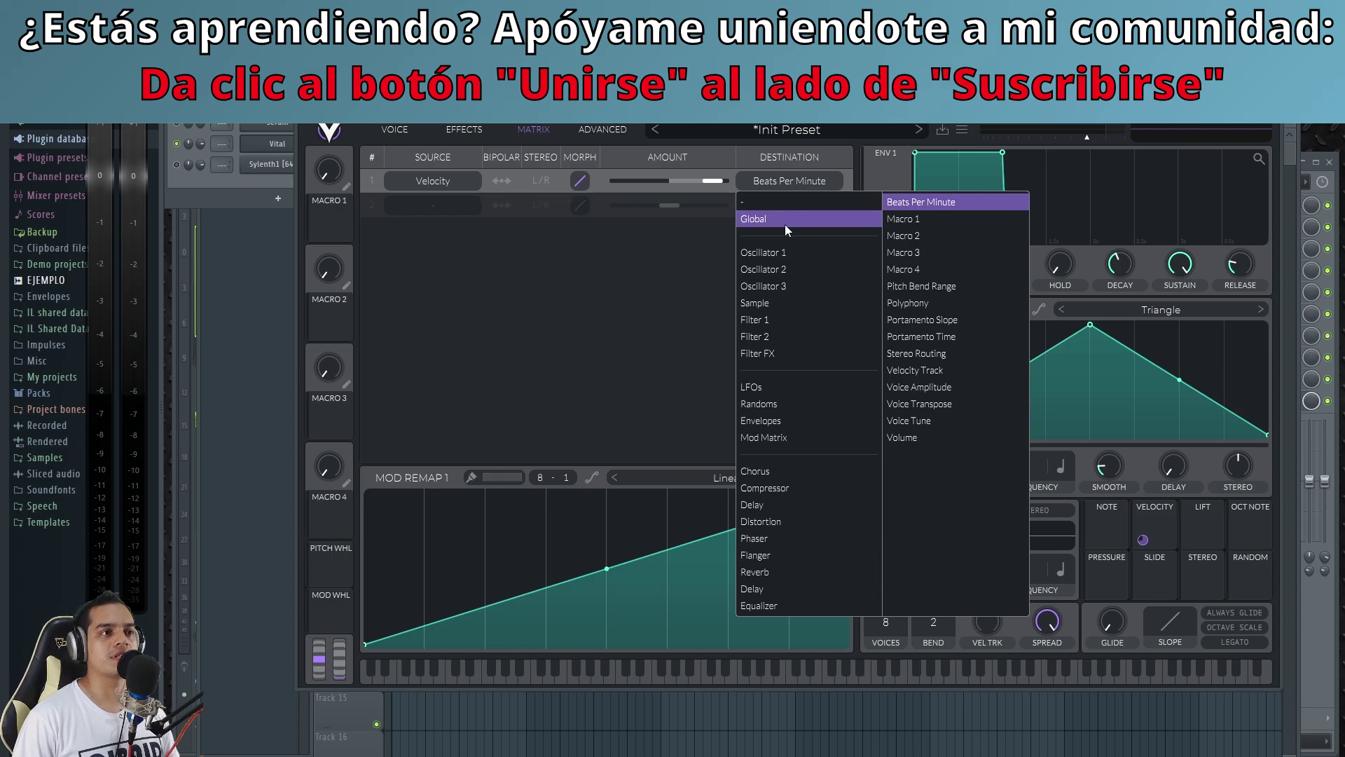
{"action": "left_click", "coordinate": [920, 438]}
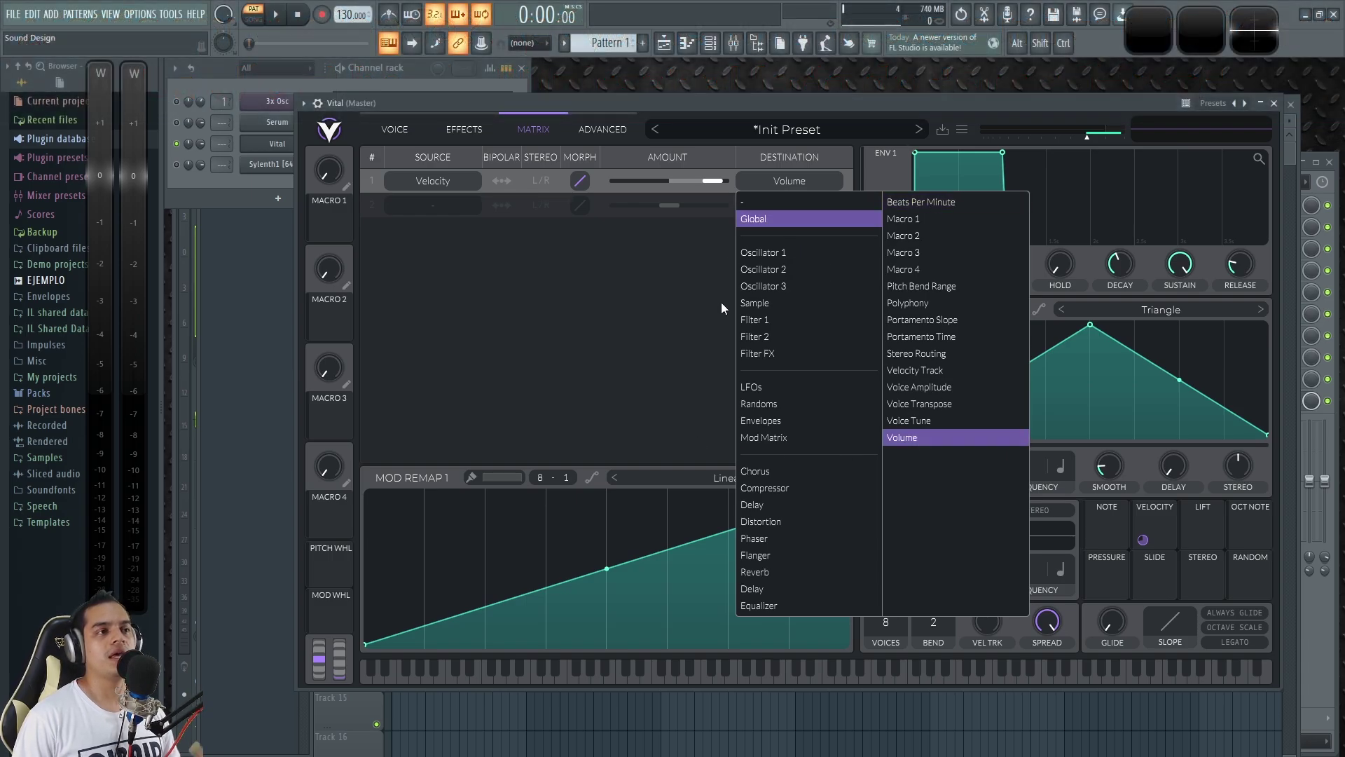
{"action": "left_click", "coordinate": [778, 106]}
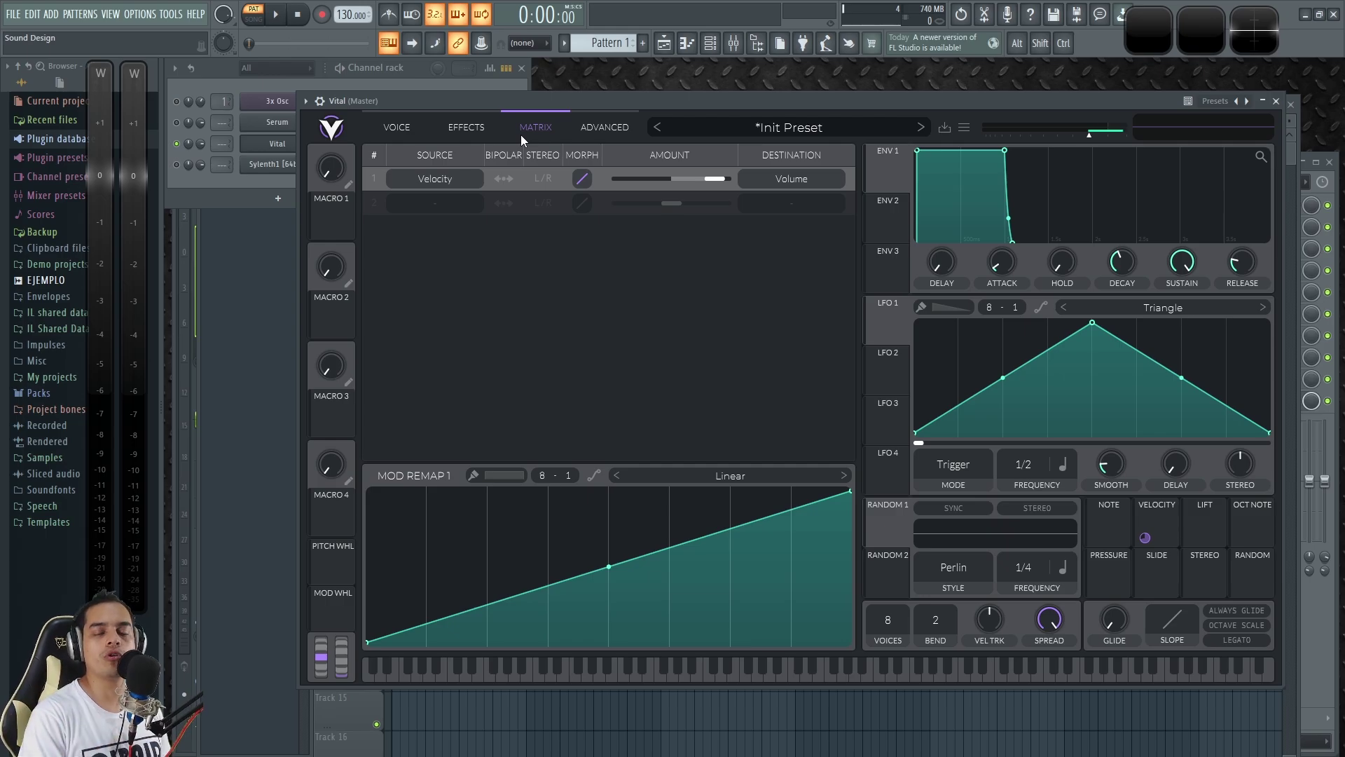
Step: While the pattern plays, raise Vital's OSC 1 level slightly and lower the main volume to about -19 dB
{"action": "key", "text": "space"}
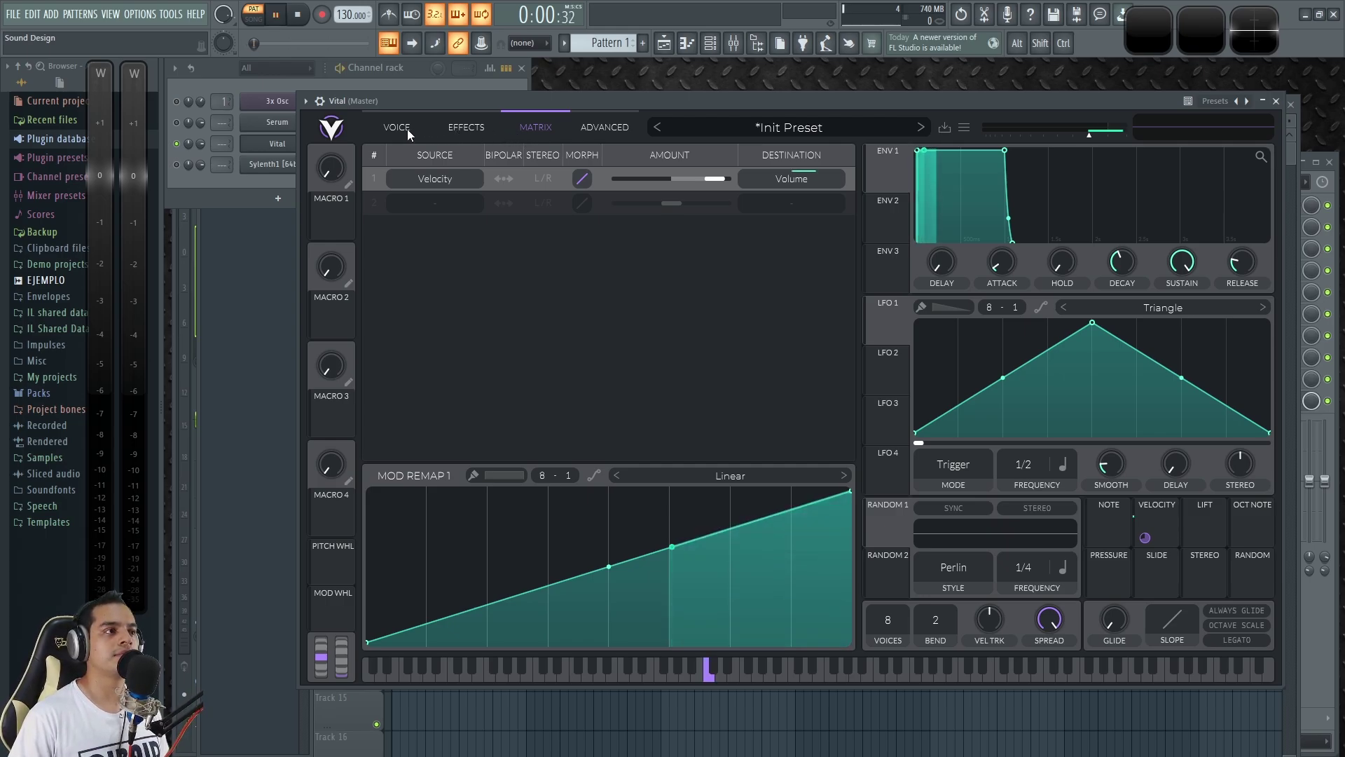
{"action": "left_click", "coordinate": [405, 128]}
{"action": "mouse_move", "coordinate": [418, 179]}
{"action": "left_mouse_down"}
{"action": "mouse_move", "coordinate": [418, 120]}
{"action": "mouse_move", "coordinate": [406, 160]}
{"action": "left_mouse_up"}
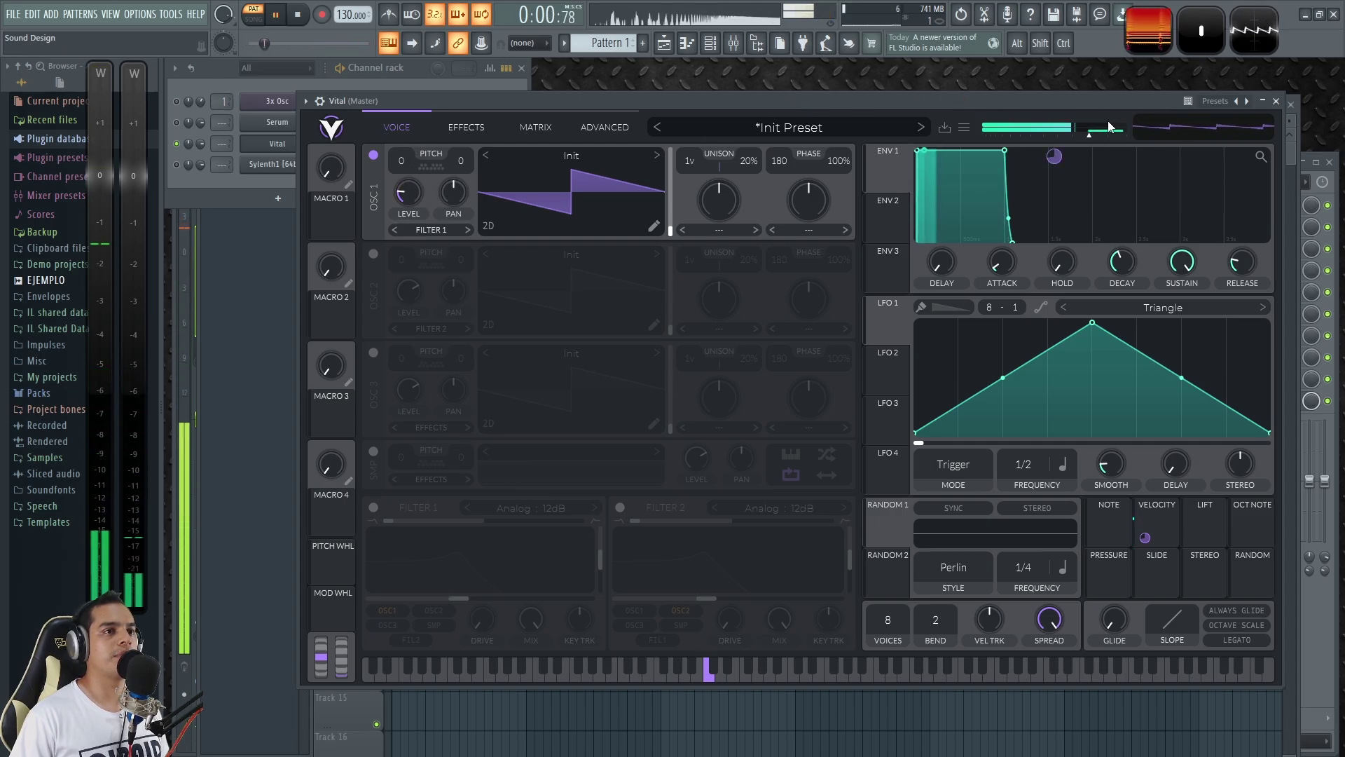
{"action": "left_click_drag", "start_coordinate": [1087, 138], "coordinate": [1054, 136]}
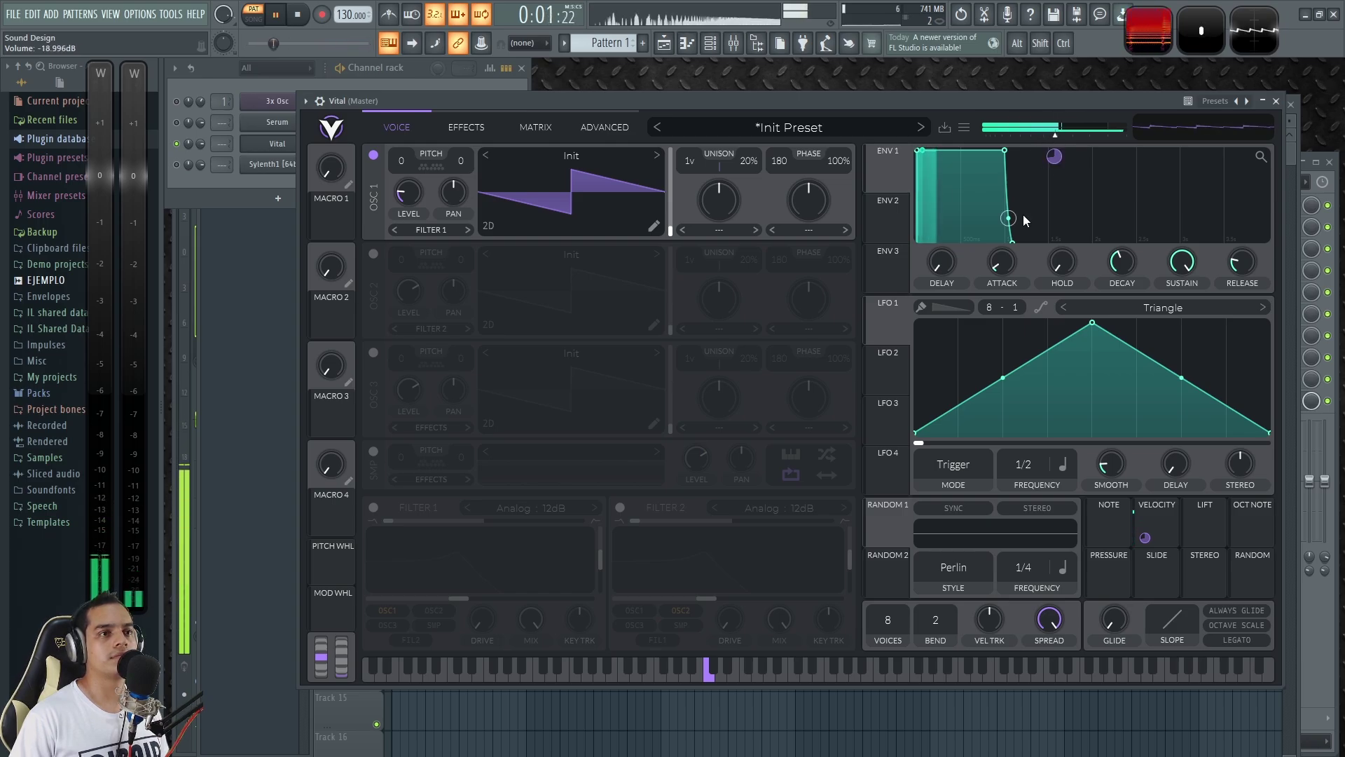
{"action": "left_click", "coordinate": [416, 66]}
{"action": "key", "text": "space"}
Step: Open Sylenth1 in place of Vital and initialise its preset with Clear | Init
{"action": "left_click", "coordinate": [300, 143]}
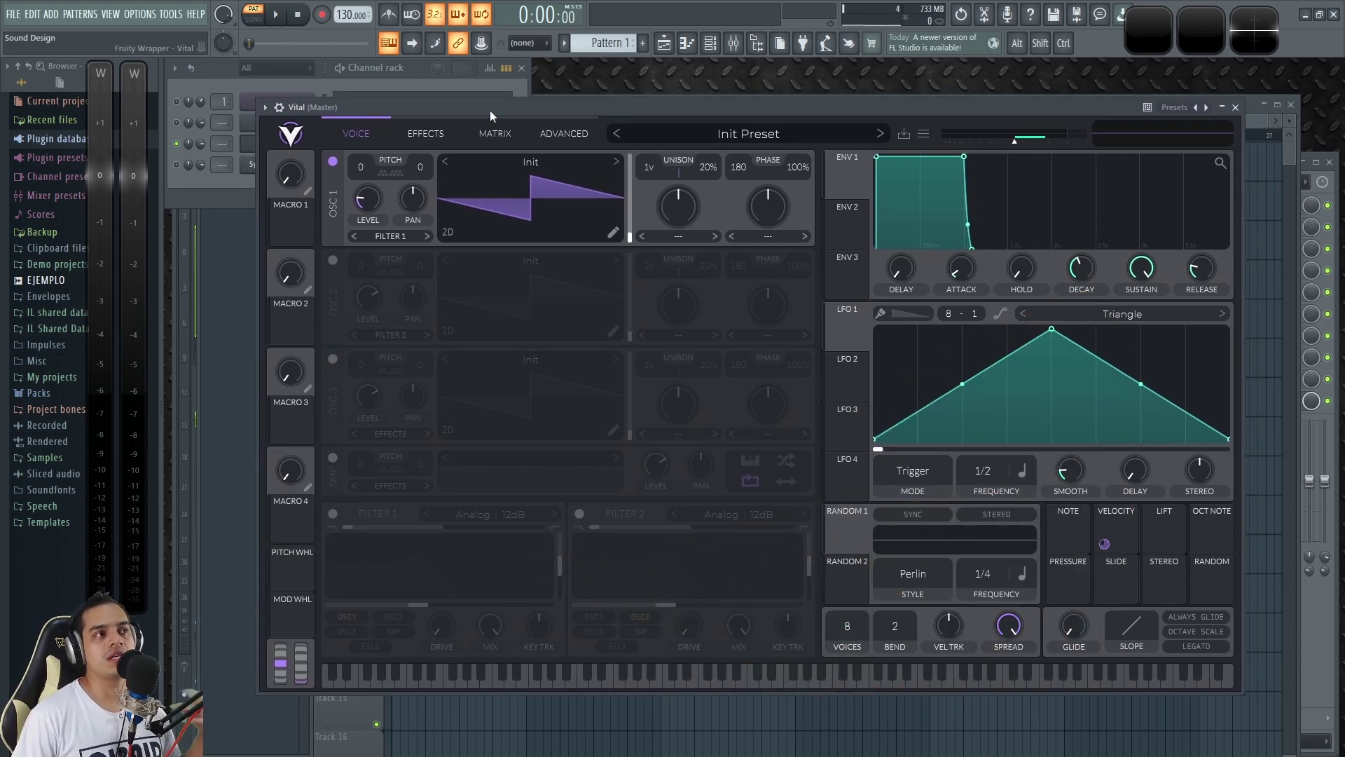
{"action": "left_click_drag", "start_coordinate": [503, 107], "coordinate": [518, 116]}
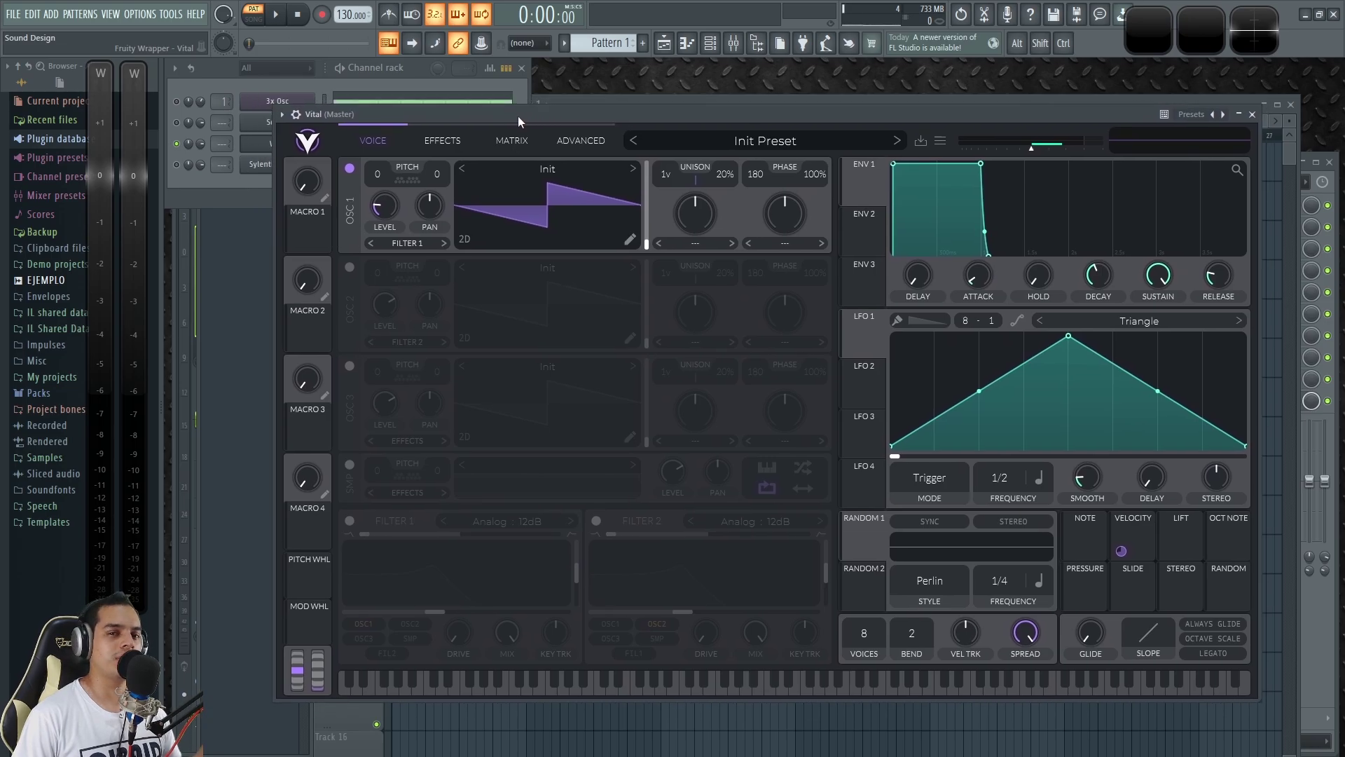
{"action": "left_click", "coordinate": [421, 66]}
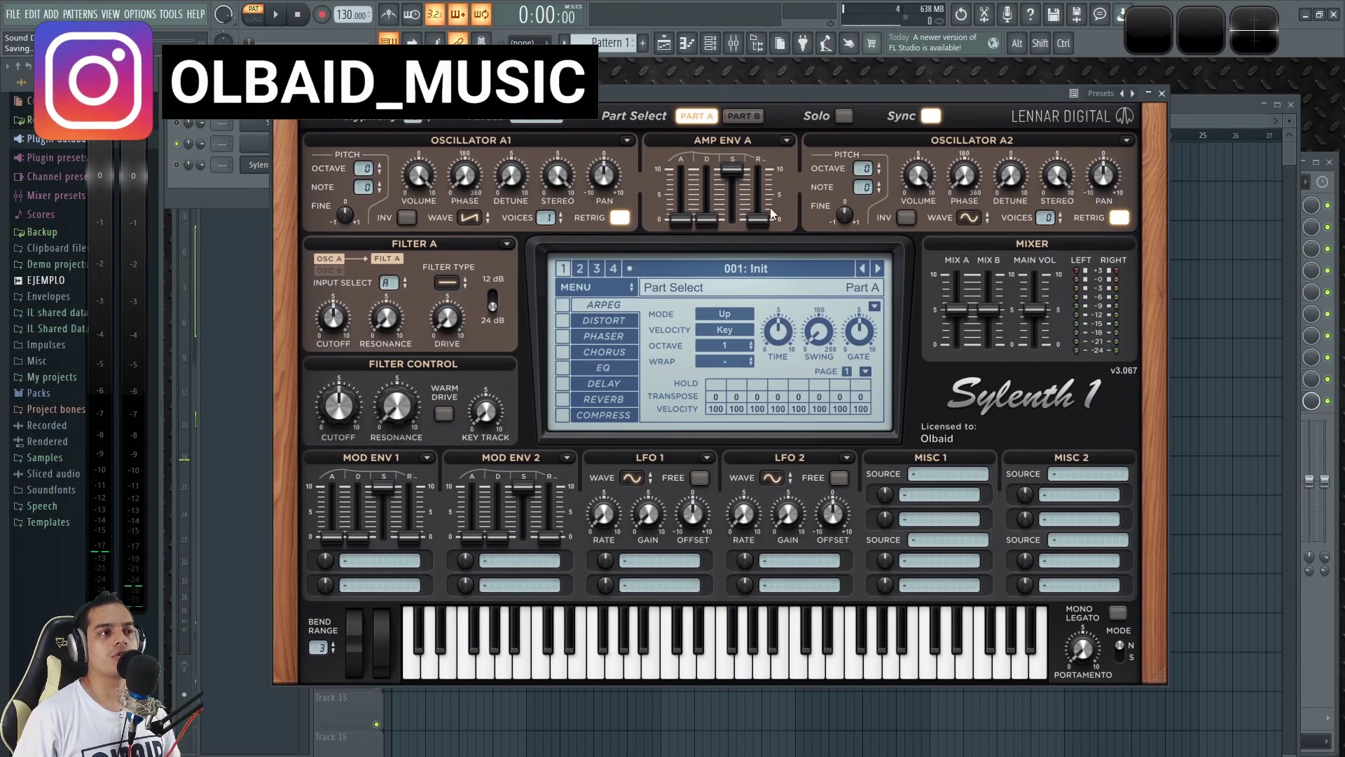
{"action": "left_click", "coordinate": [579, 291]}
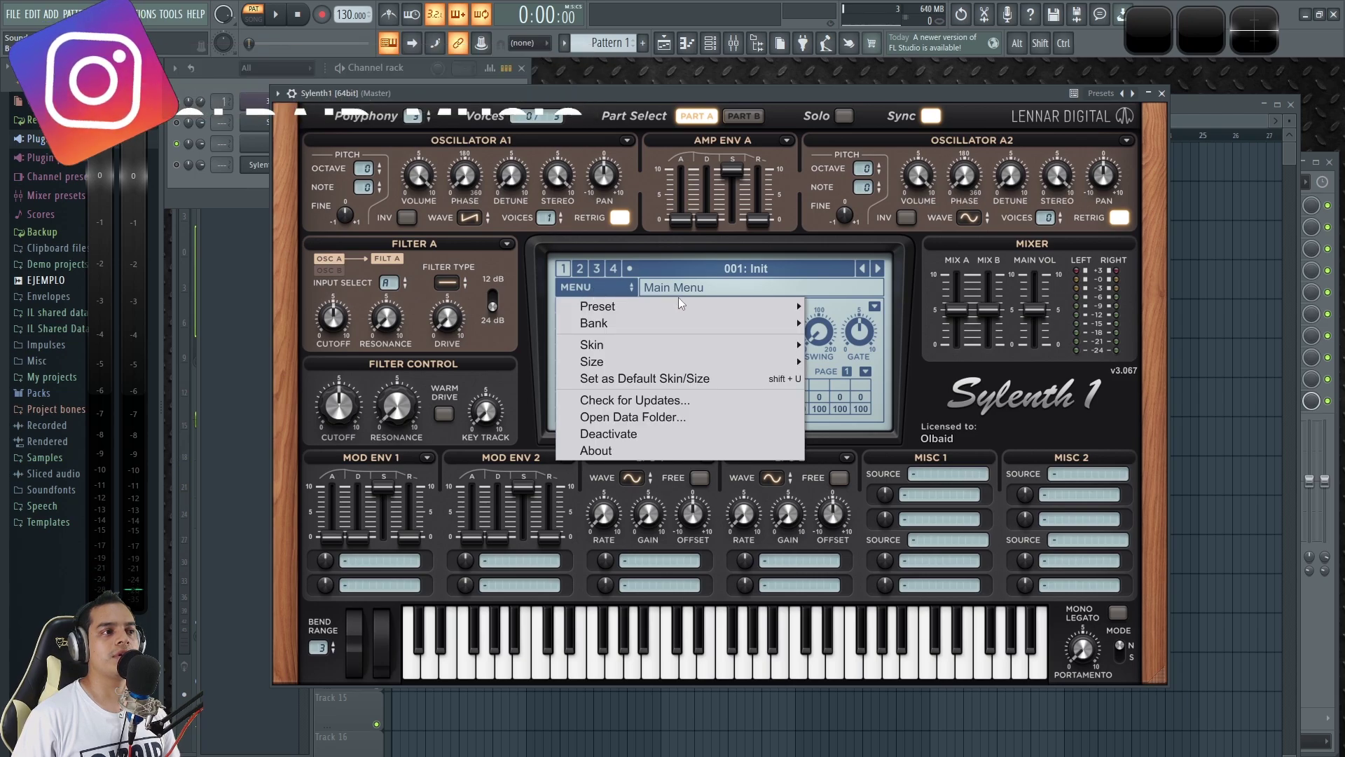
{"action": "mouse_move", "coordinate": [631, 306]}
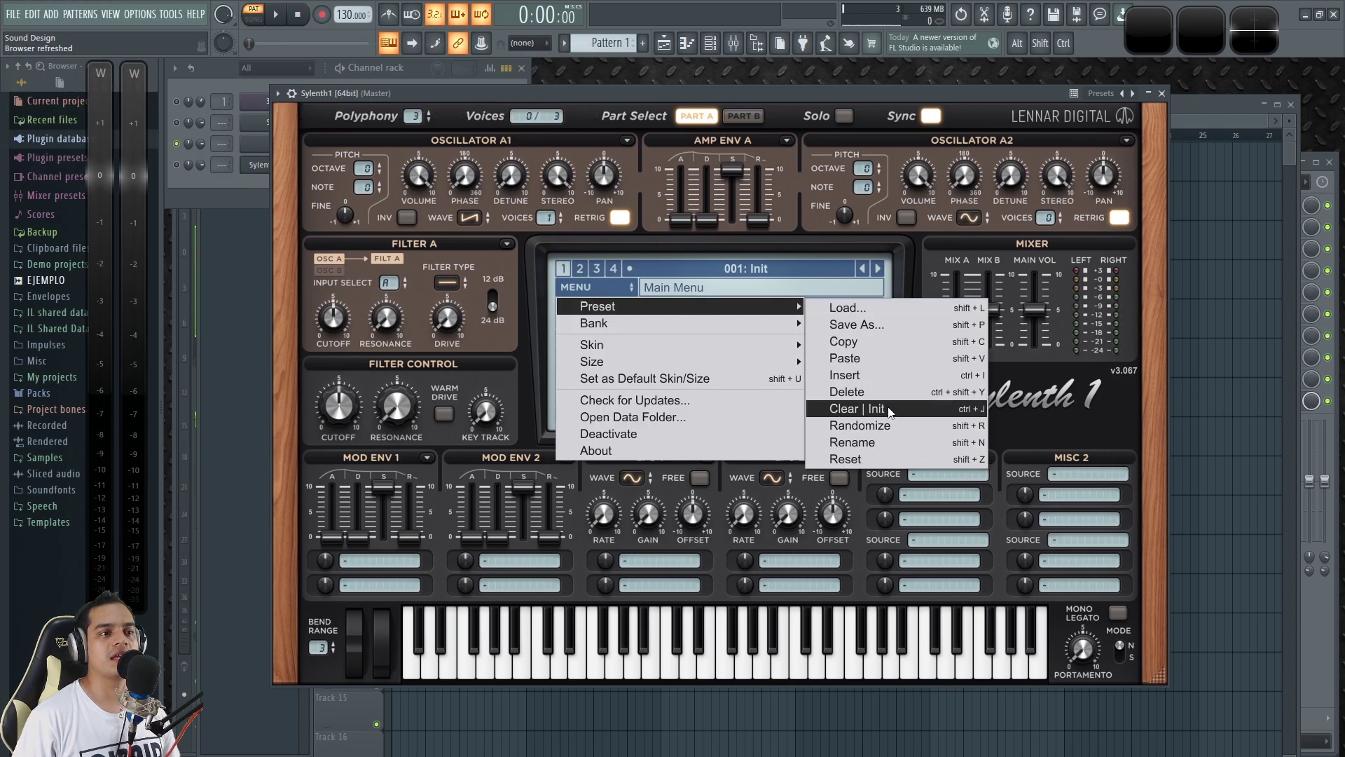
{"action": "left_click", "coordinate": [834, 411]}
{"action": "left_click_drag", "start_coordinate": [483, 93], "coordinate": [557, 112]}
Step: Solo the Sylenth1 channel and play the pattern to hear it without velocity modulation
{"action": "right_click", "coordinate": [179, 163]}
{"action": "key", "text": "space"}
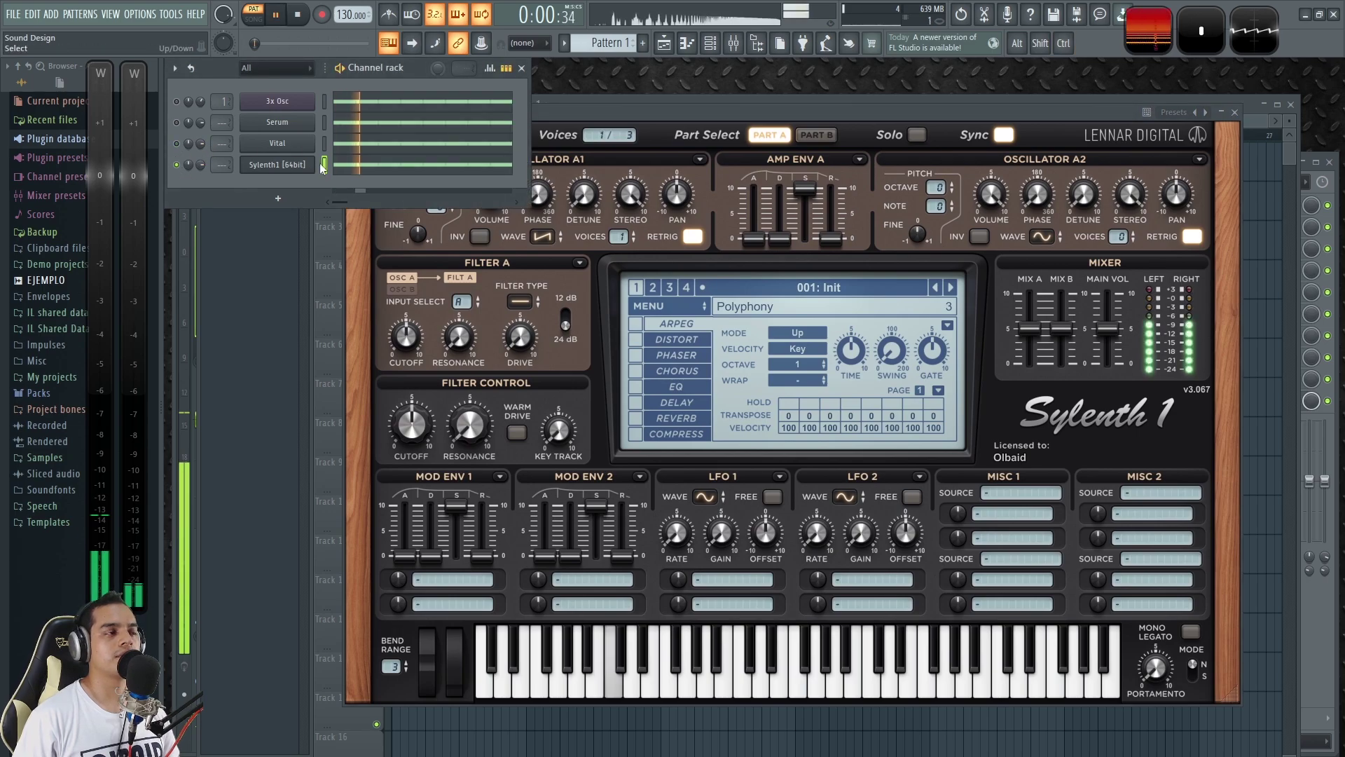
{"action": "left_click_drag", "start_coordinate": [655, 115], "coordinate": [633, 120]}
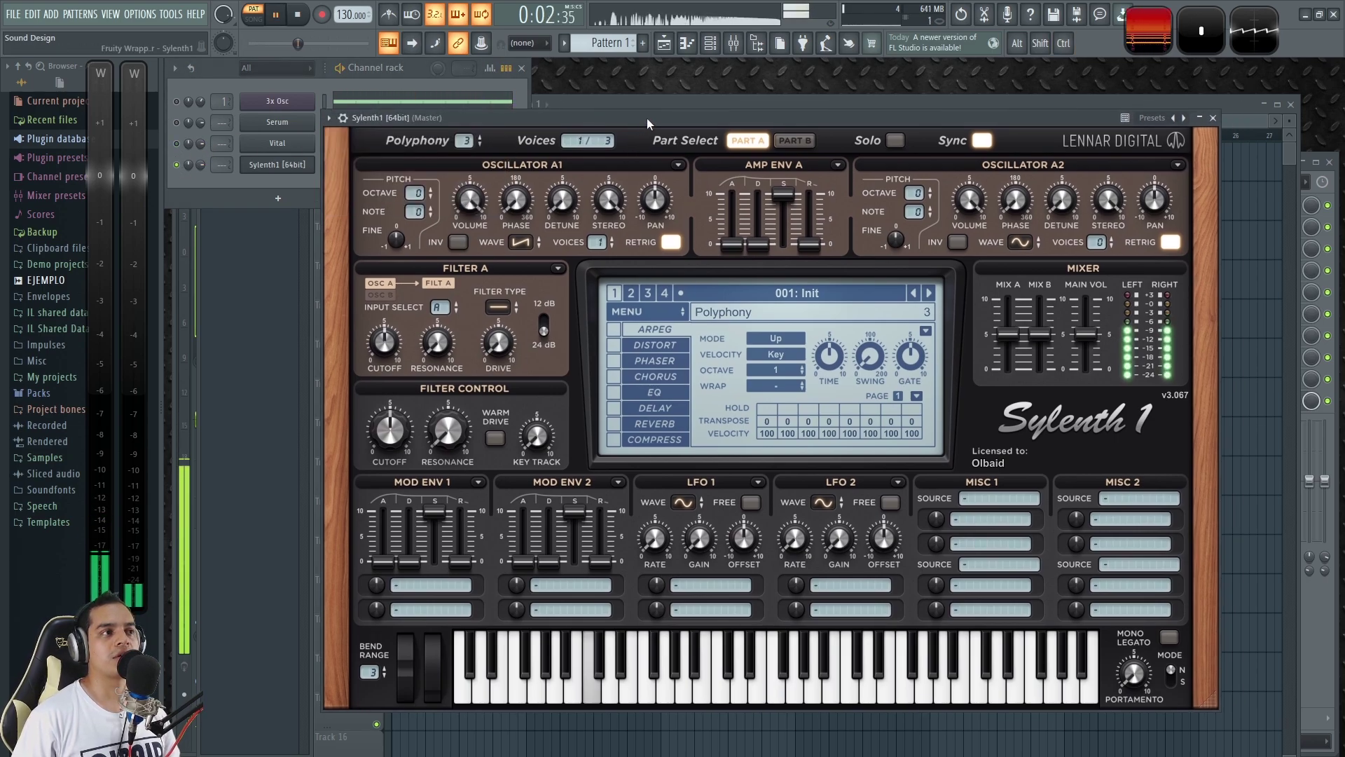
{"action": "key", "text": "space"}
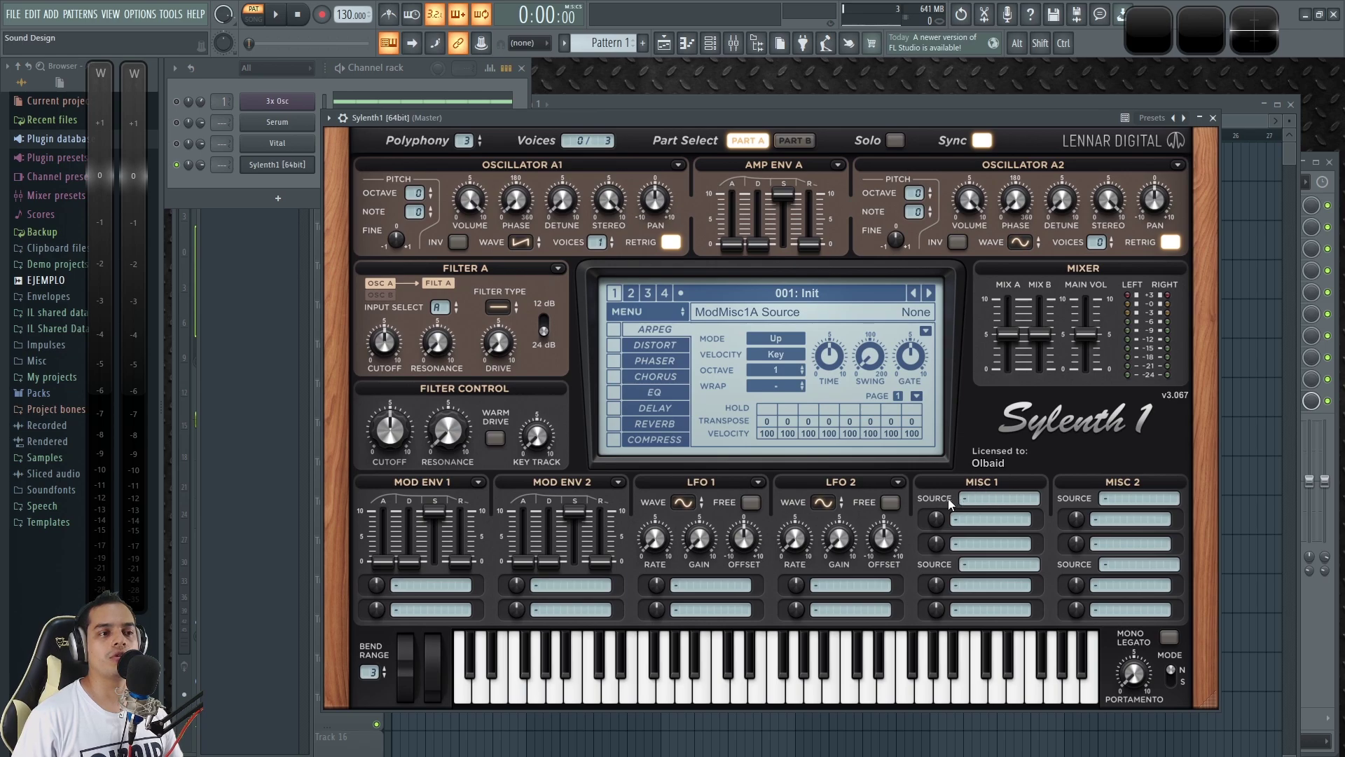
Step: In Sylenth1's Misc 1 section, set the first source to Velocity and its first destination to Mix A and B
{"action": "left_click", "coordinate": [973, 499]}
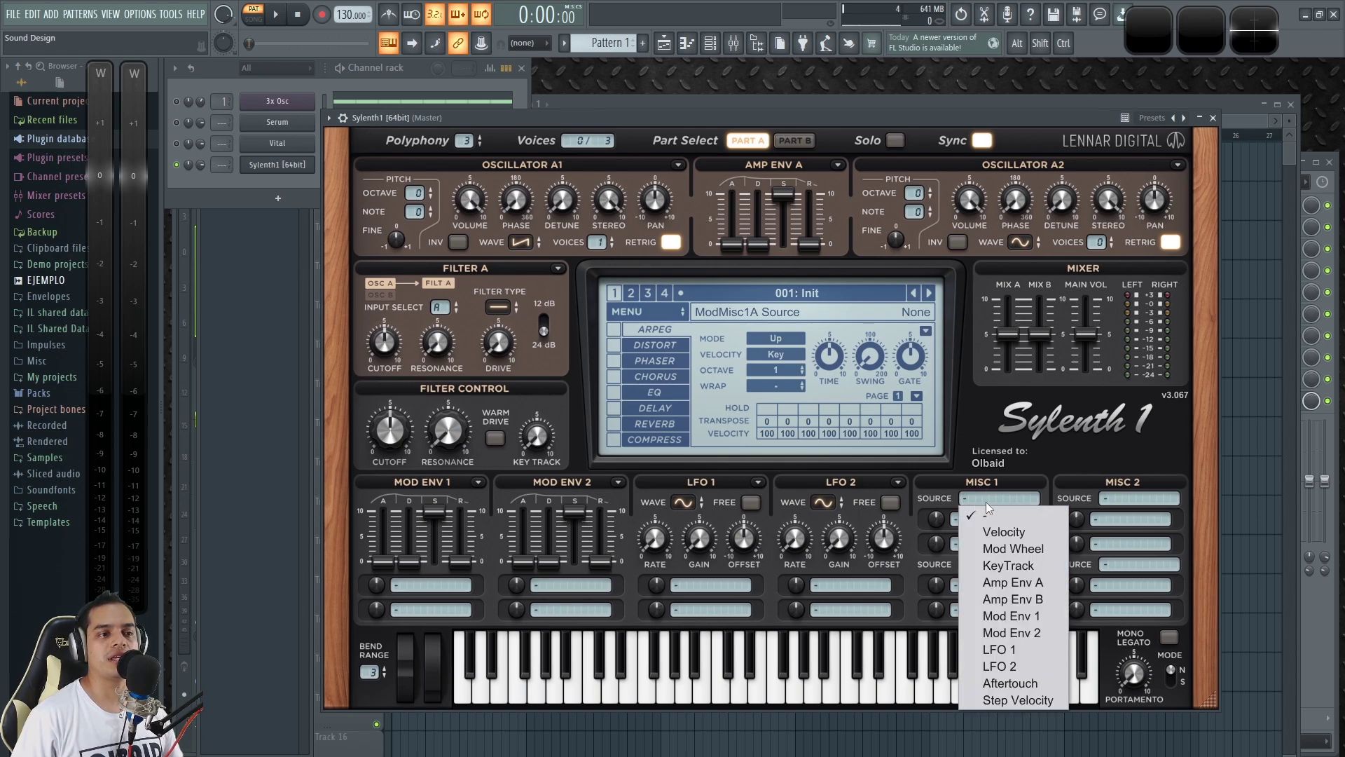
{"action": "left_click", "coordinate": [1020, 534]}
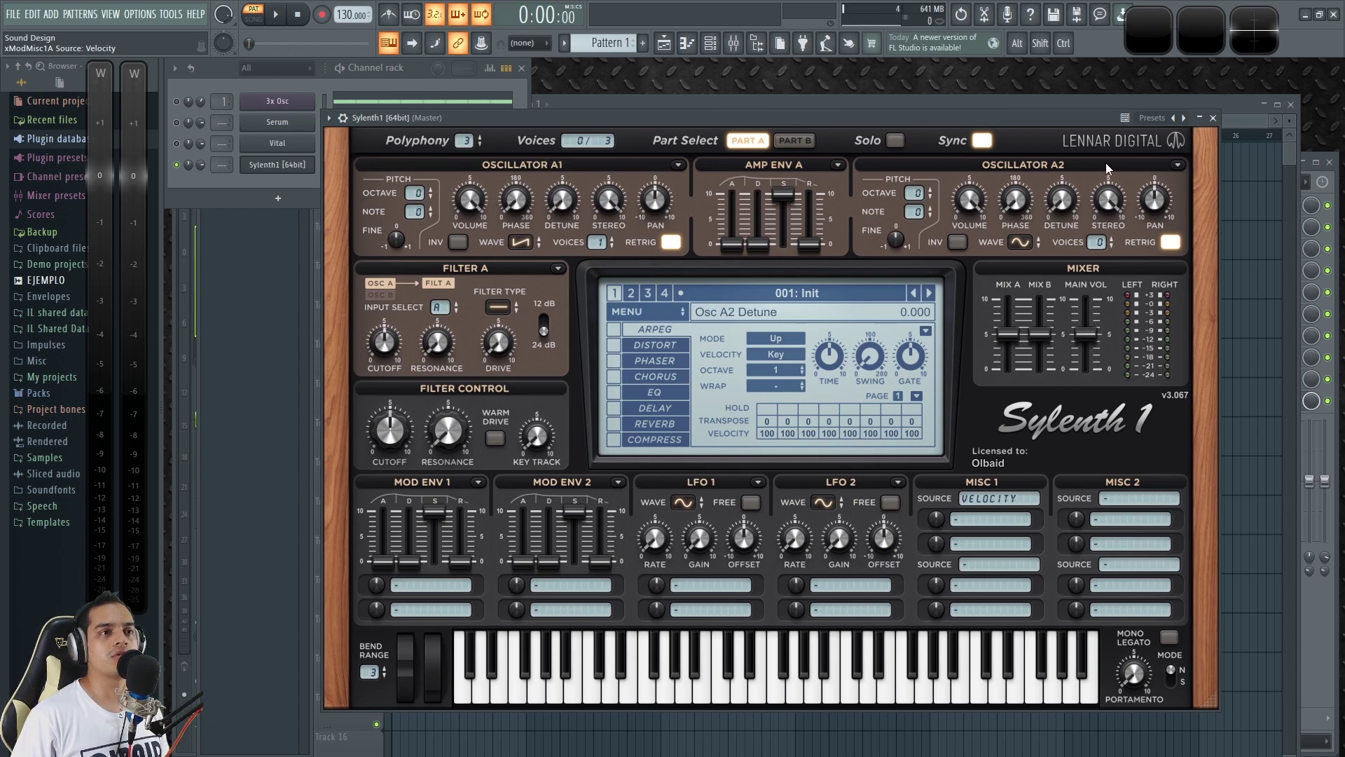
{"action": "left_click", "coordinate": [978, 522]}
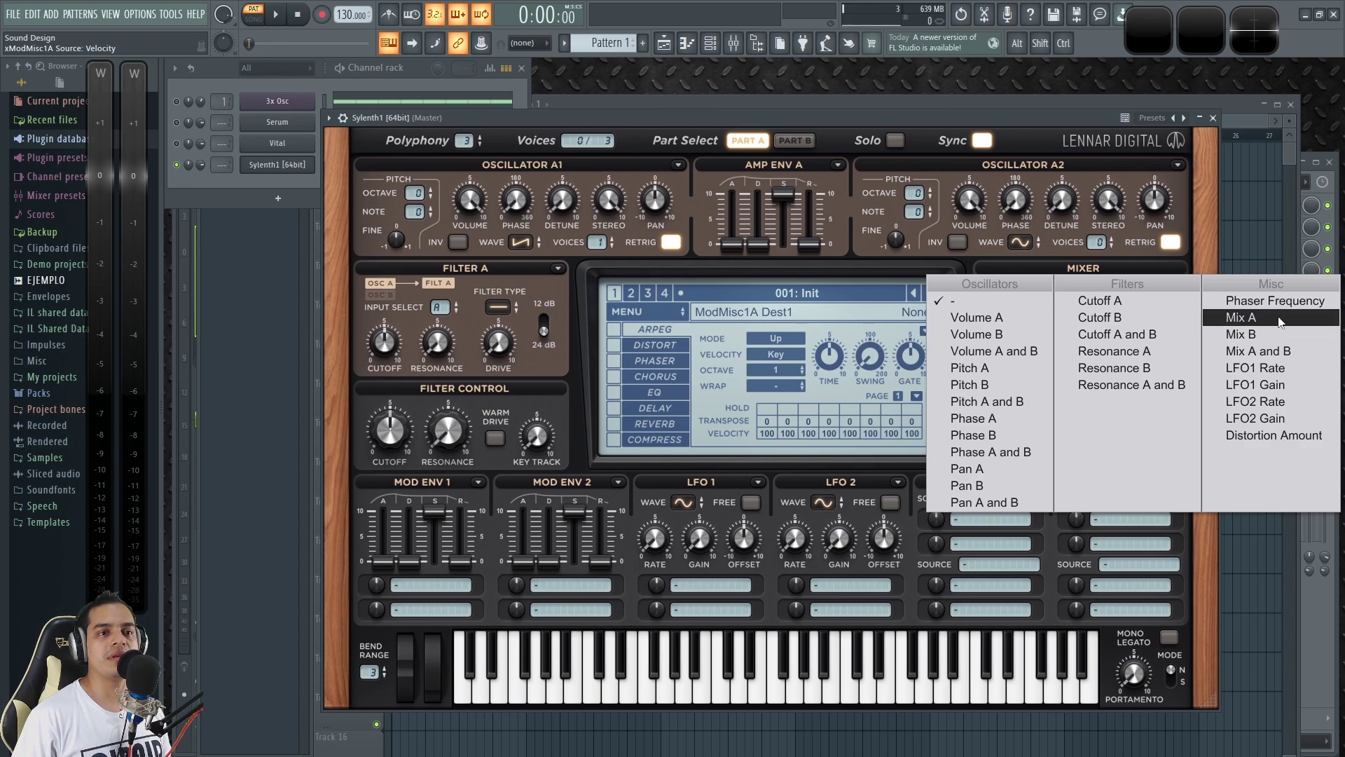
{"action": "left_click", "coordinate": [1277, 356]}
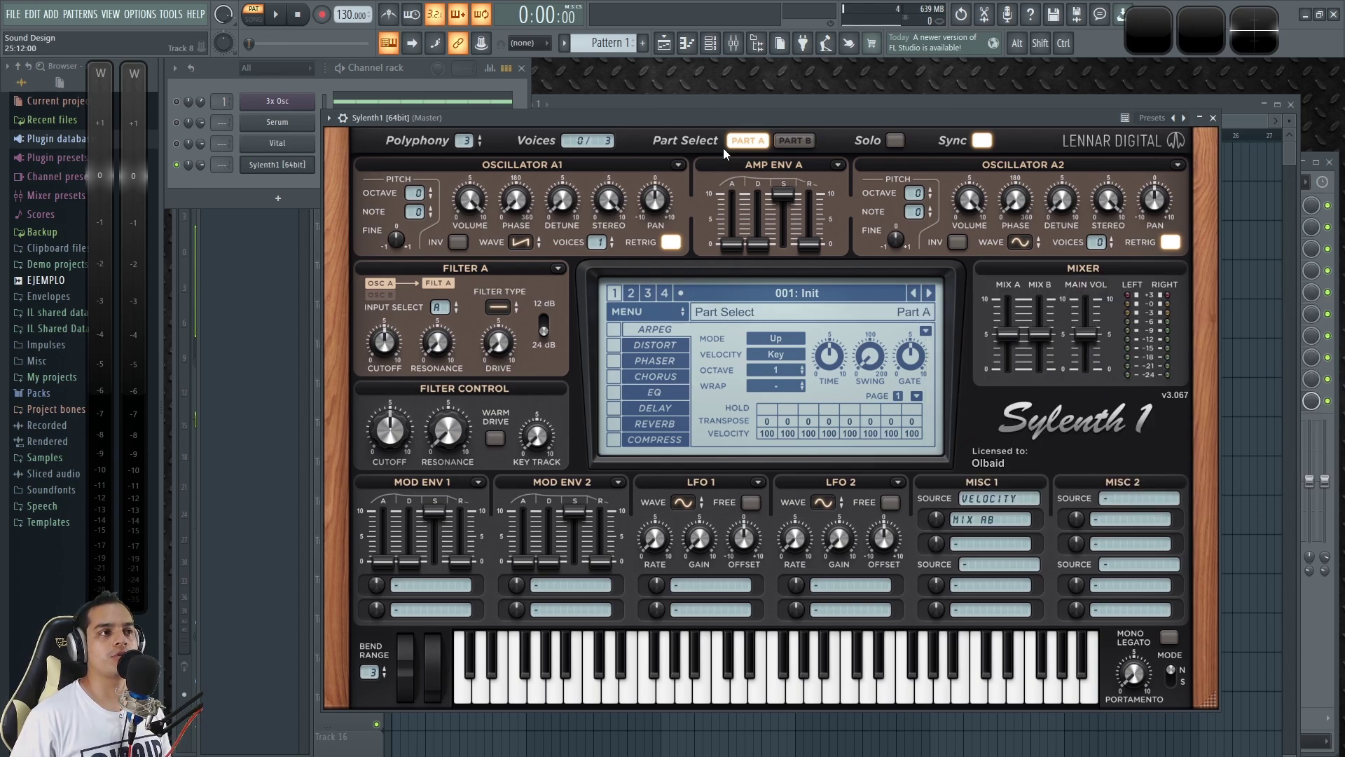